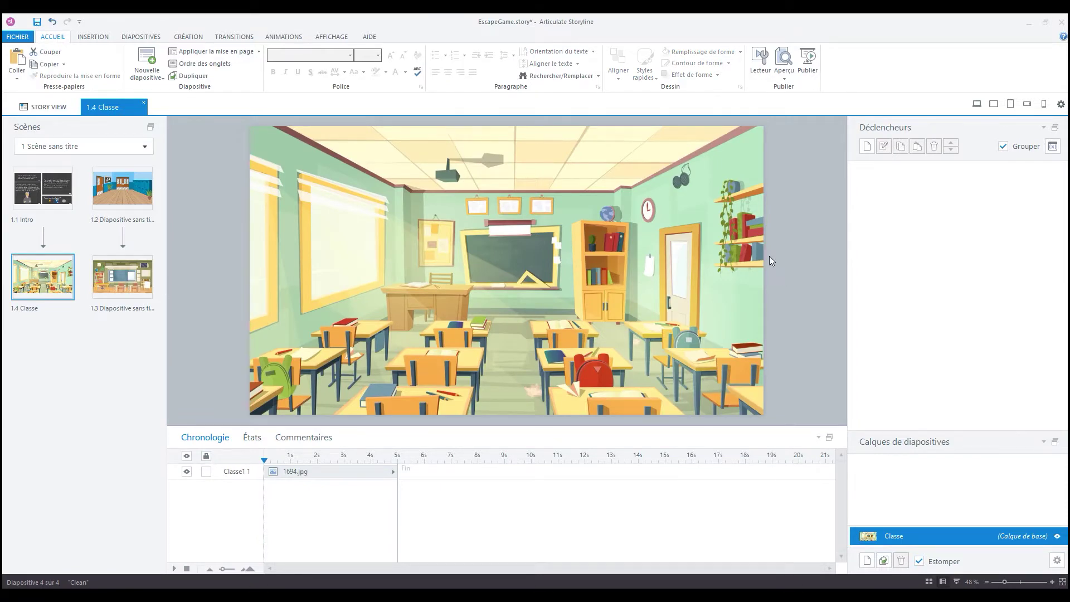
- Draw a freeform click zone (Zone de clic) over the door on the classroom slide
left_click(94, 36)
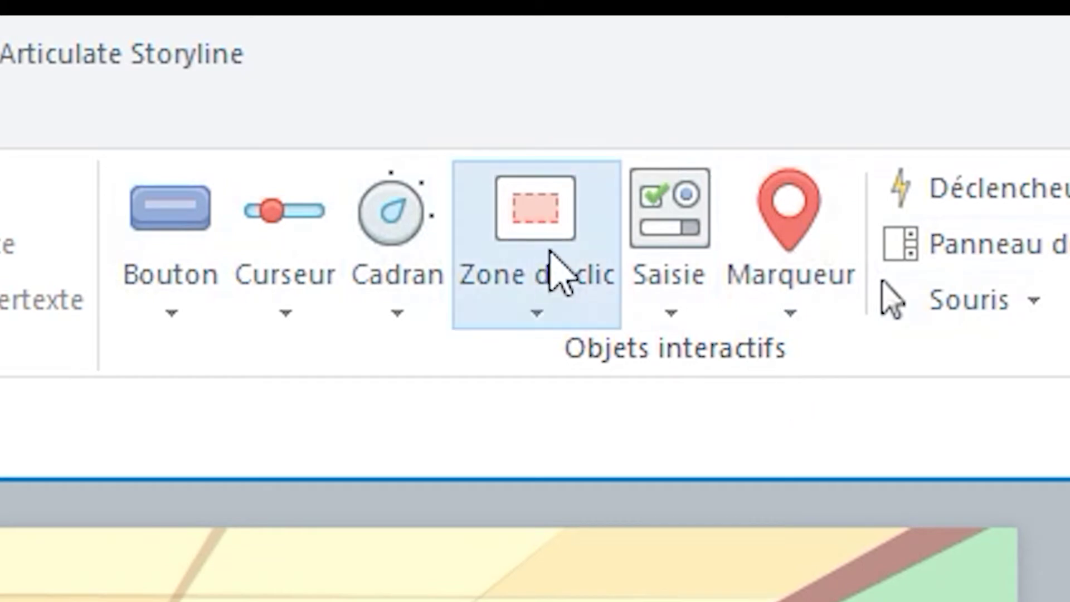
left_click(552, 315)
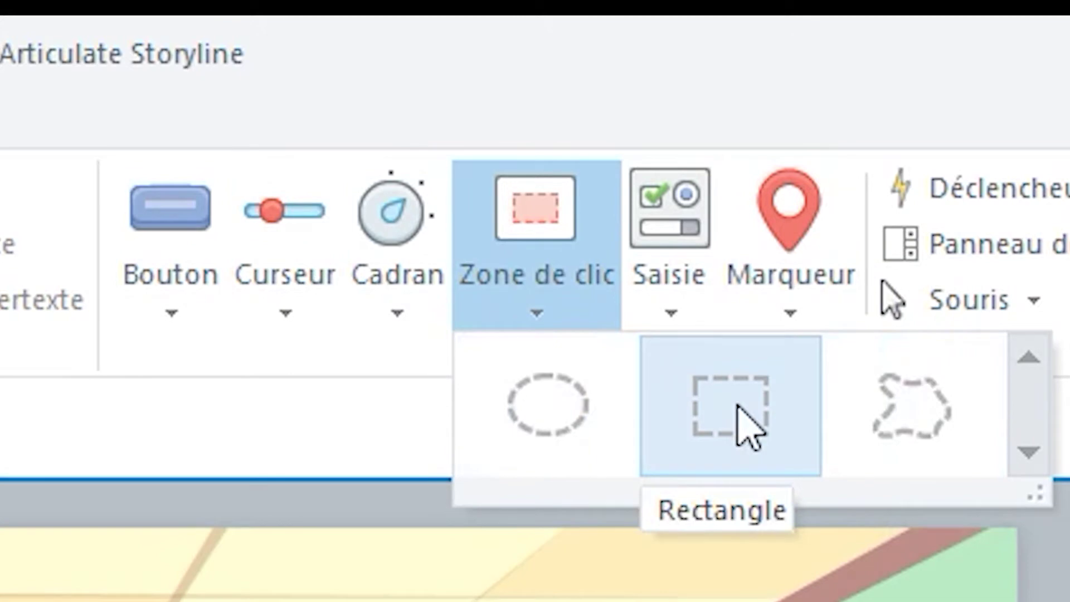
left_click(908, 413)
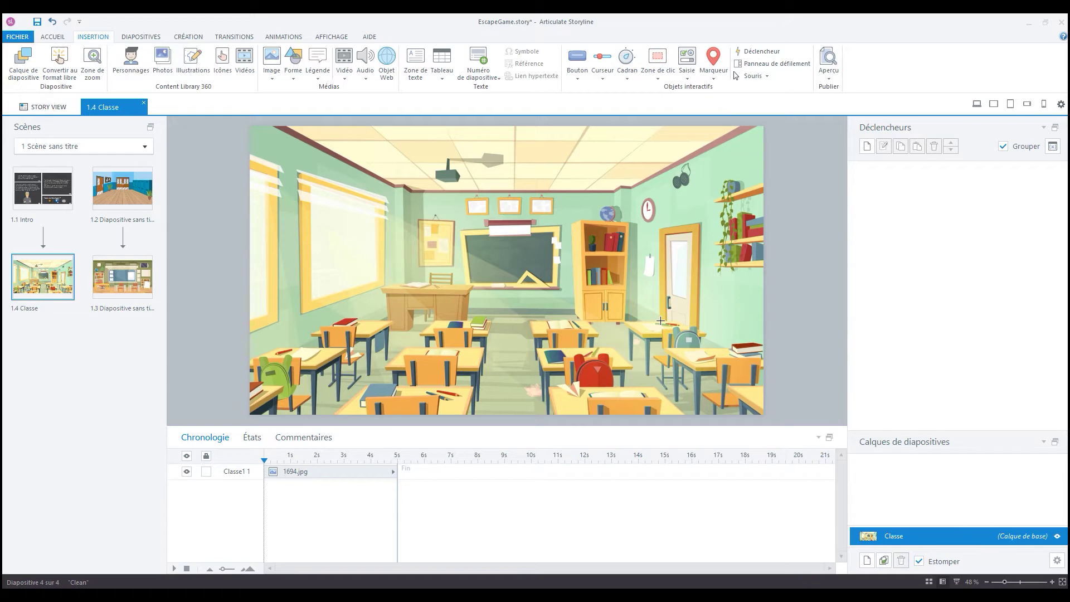
mouse_move(661, 321)
left_mouse_down()
mouse_move(660, 228)
mouse_move(701, 223)
mouse_move(698, 337)
mouse_move(661, 322)
left_mouse_up()
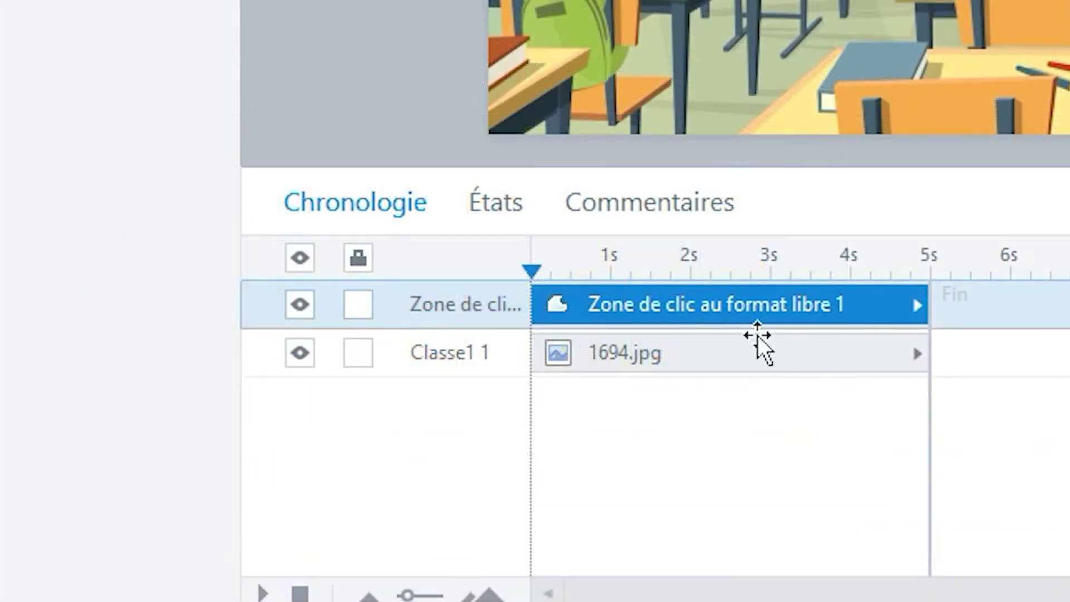
- Rename the freeform click zone as Porte in the timeline
double_click(489, 305)
type("POrte")
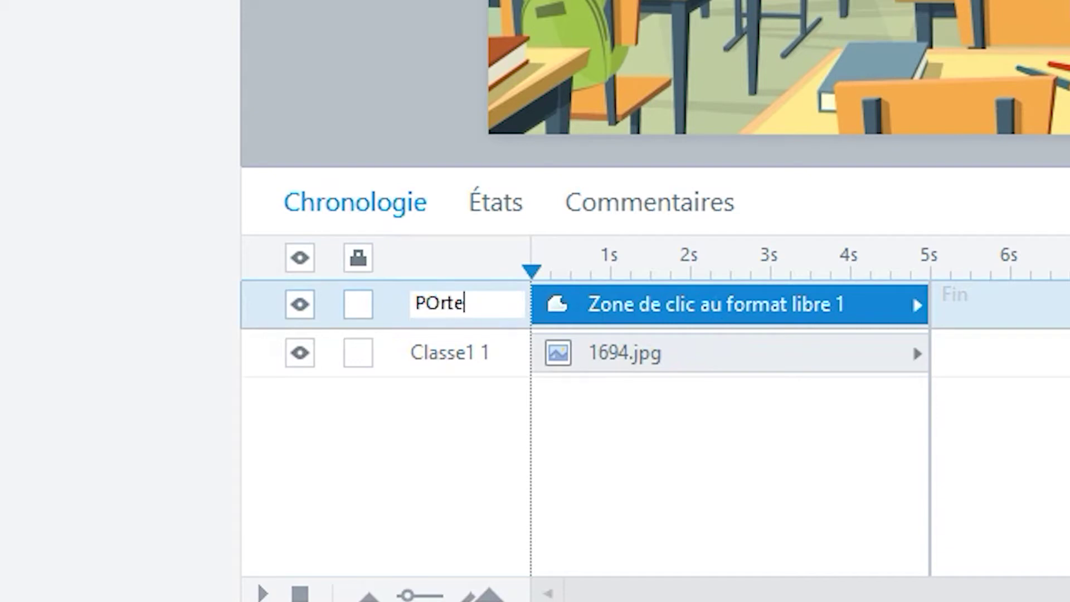
key("BackSpace")
key("BackSpace")
key("BackSpace")
key("BackSpace")
type("orte")
left_click(816, 378)
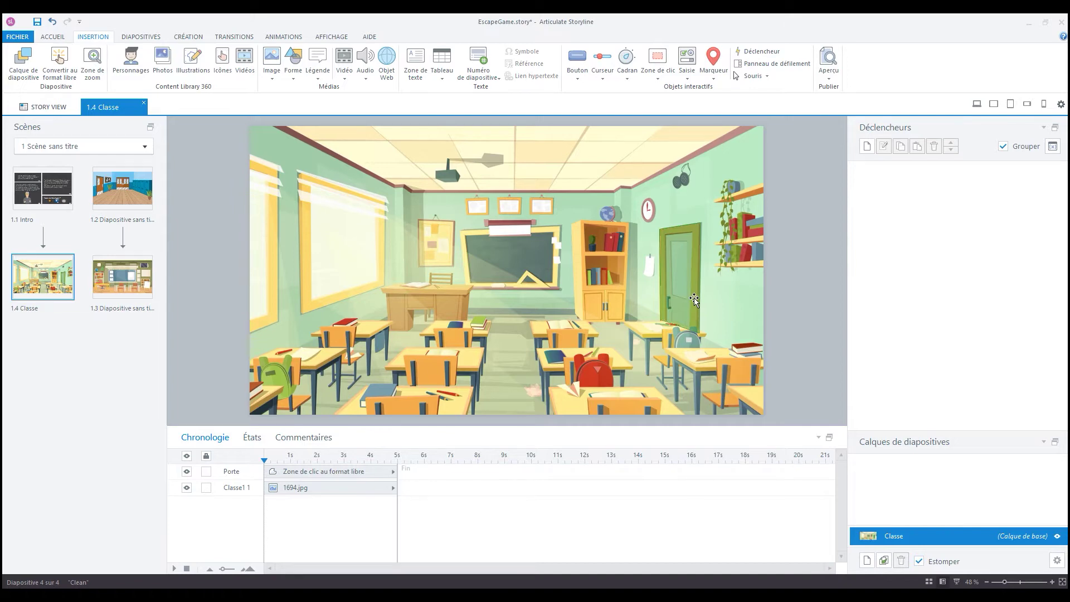
- Create a new trigger with the action Aller à la diapositive, targeting slide 1.2 Diapositive sans titre
left_click(867, 147)
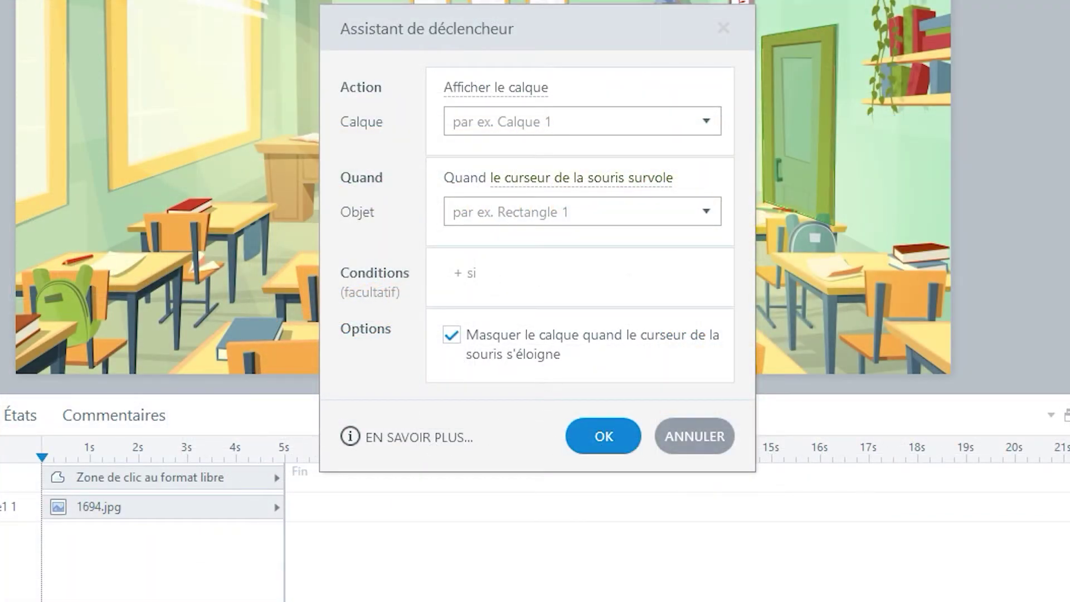
left_click(489, 92)
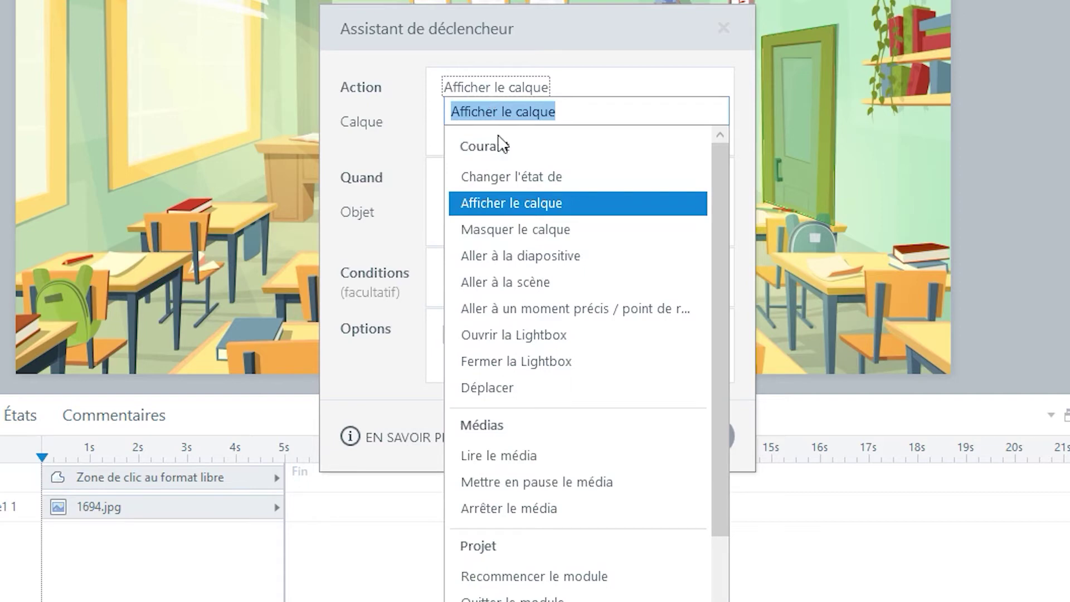
left_click(517, 254)
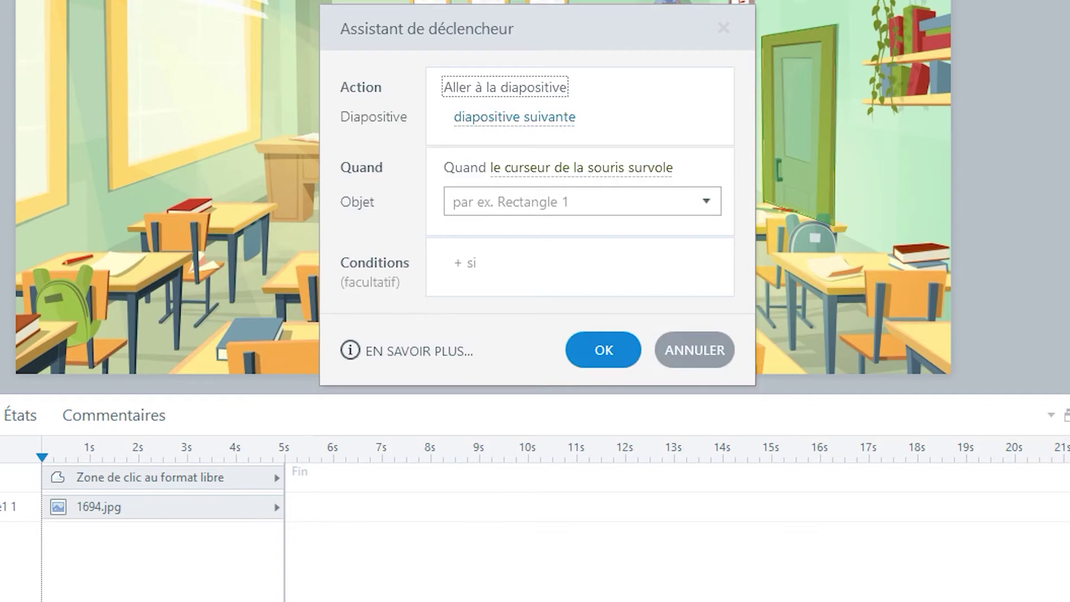
left_click(512, 117)
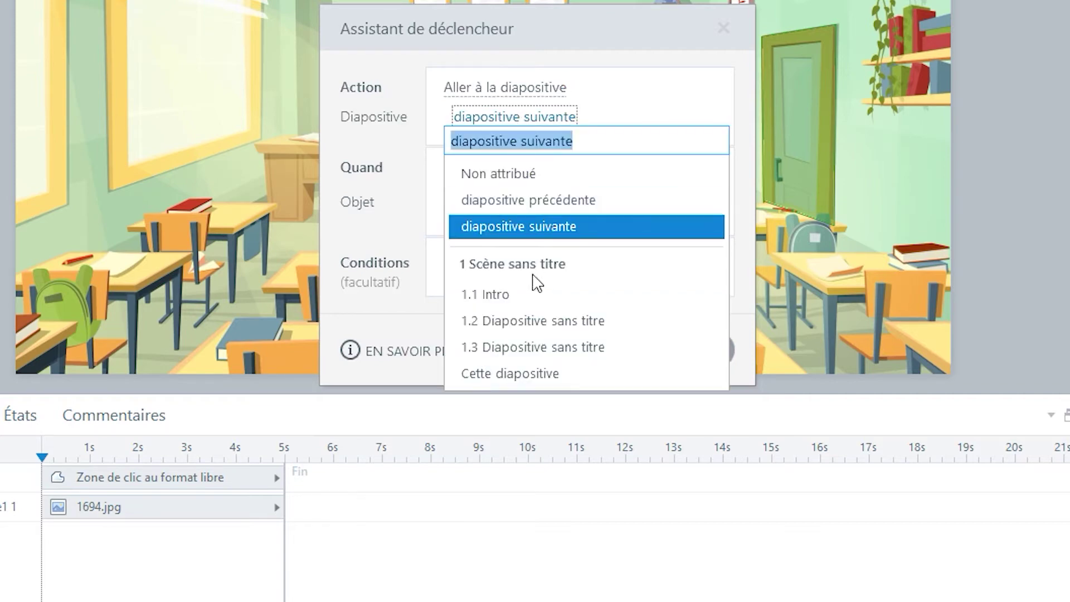
left_click(520, 321)
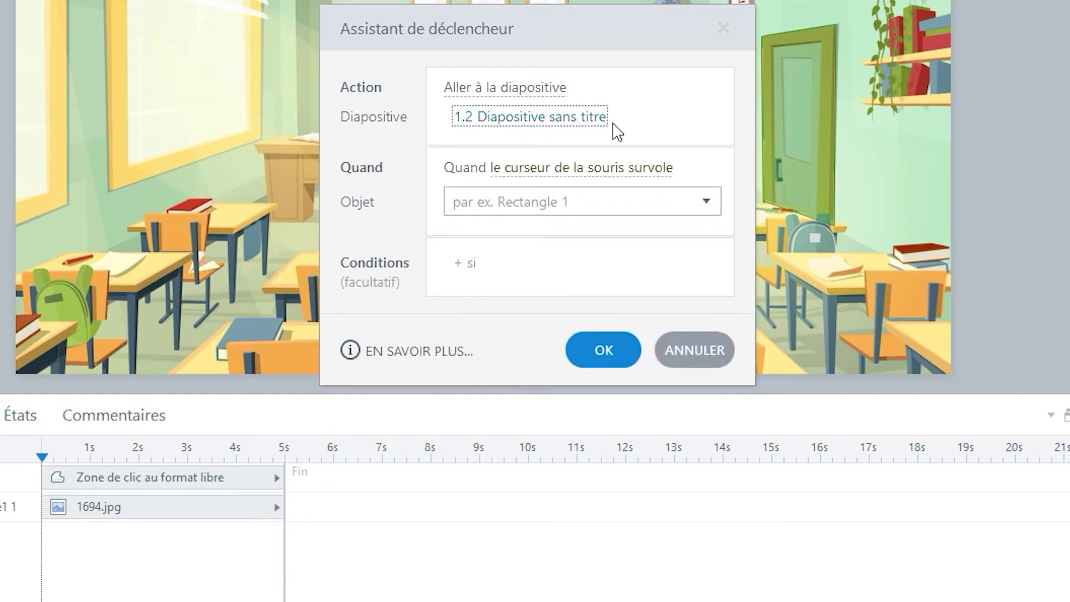
- Make the trigger run when the user clicks (L'utilisateur clique) on the Porte object, and save it
left_click(548, 169)
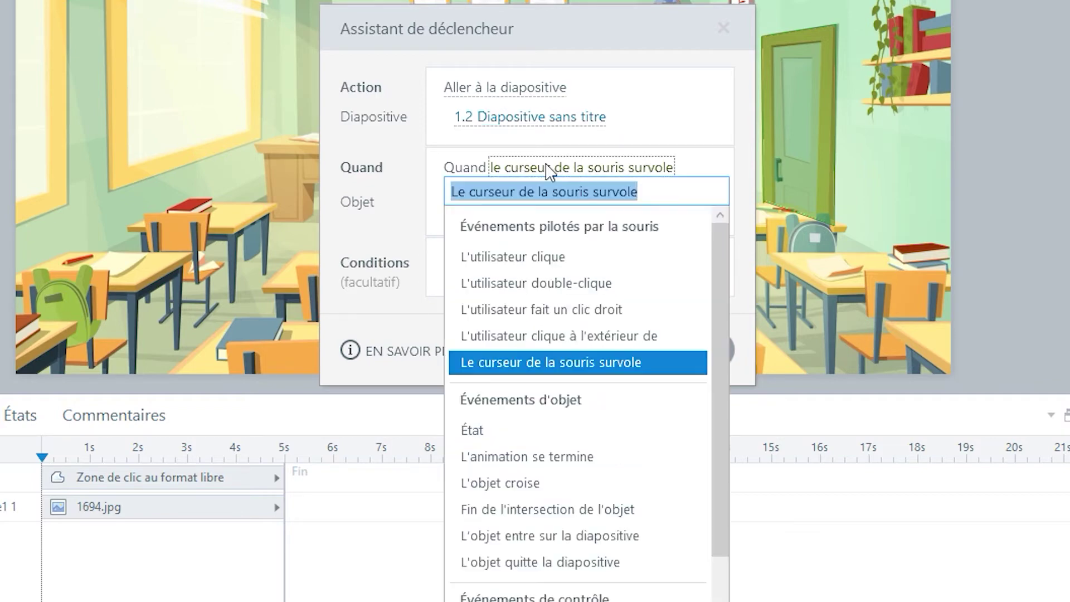
left_click(544, 259)
left_click(483, 197)
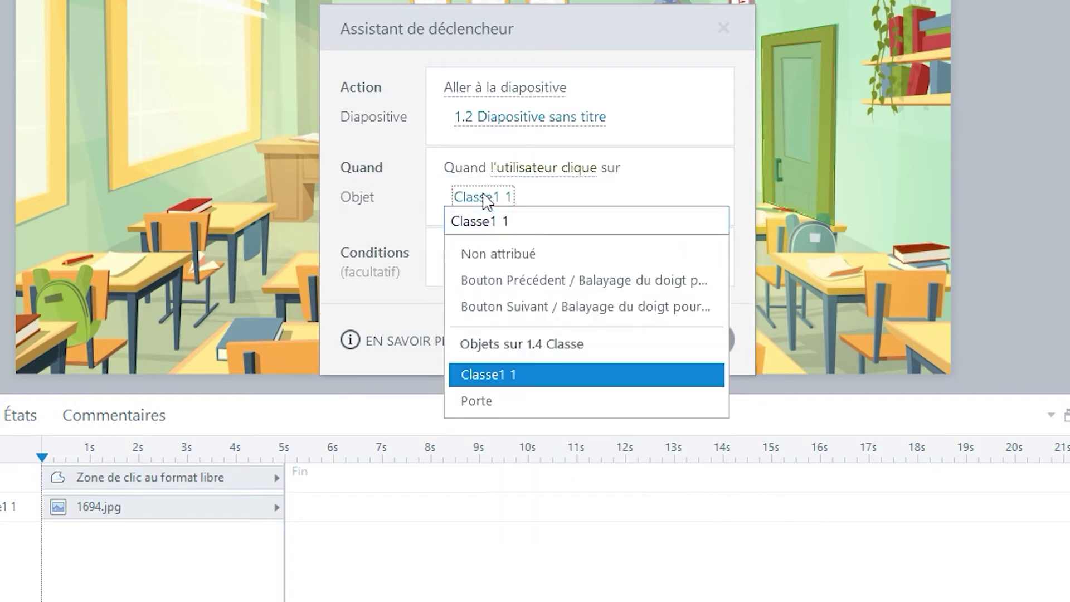
left_click(491, 403)
left_click(603, 340)
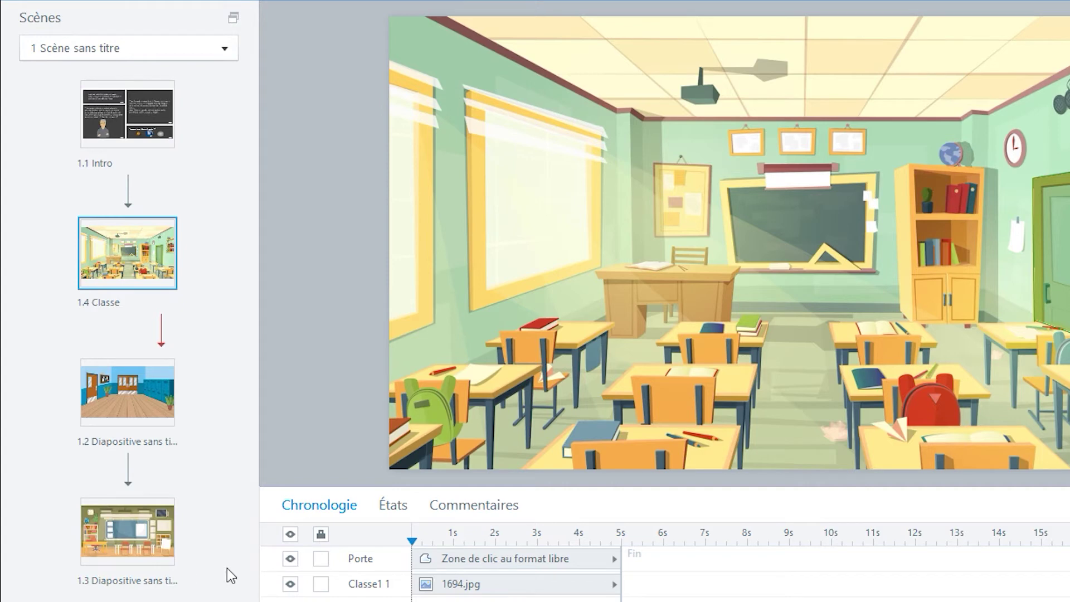
- Rename slide 1.2 as Couloir
mouse_move(162, 347)
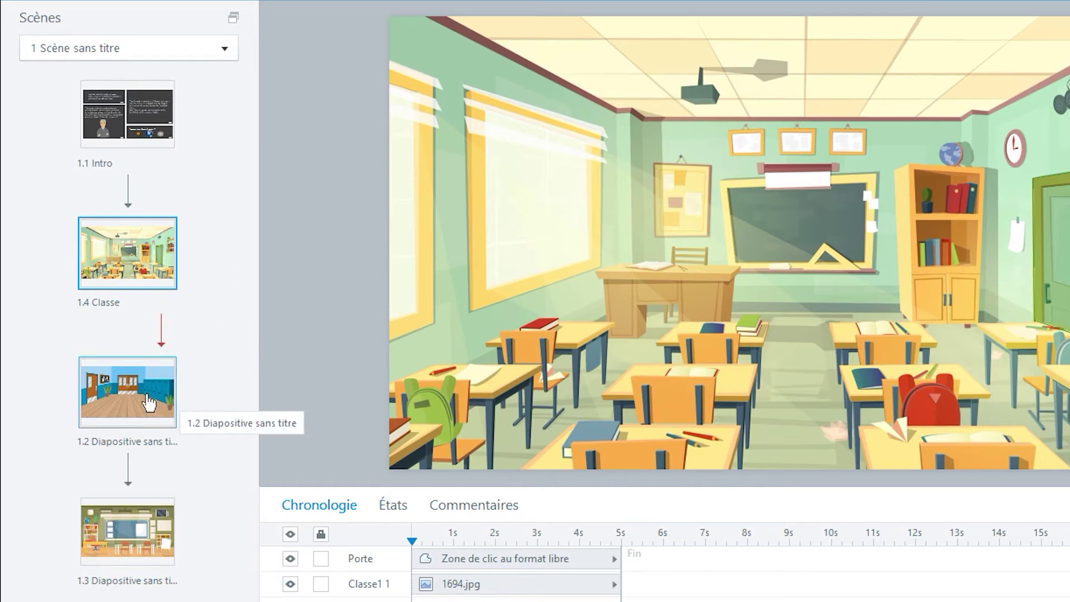
double_click(127, 445)
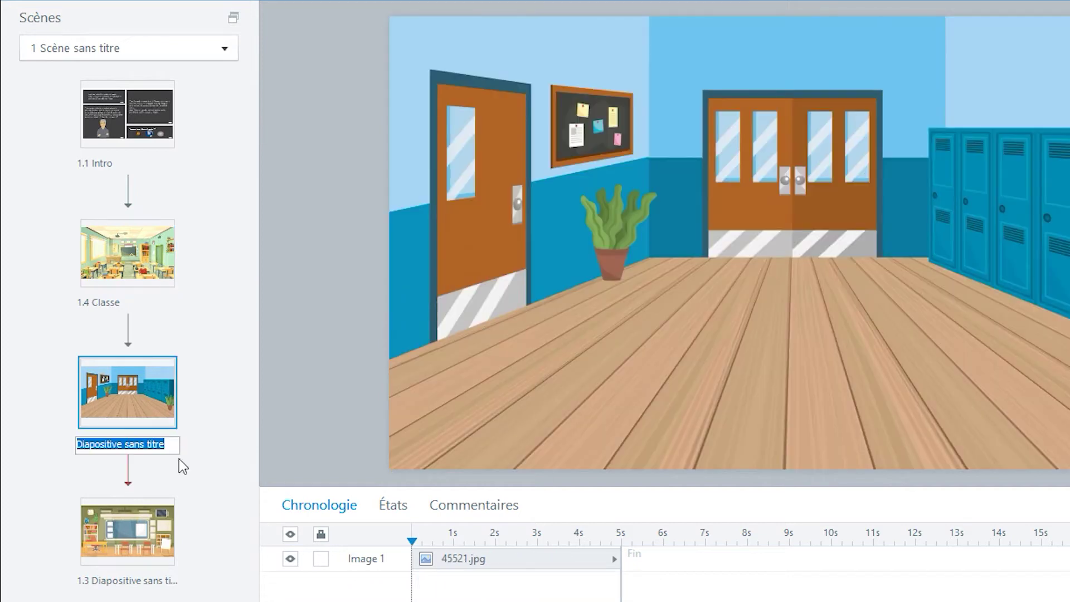
type("Couloir")
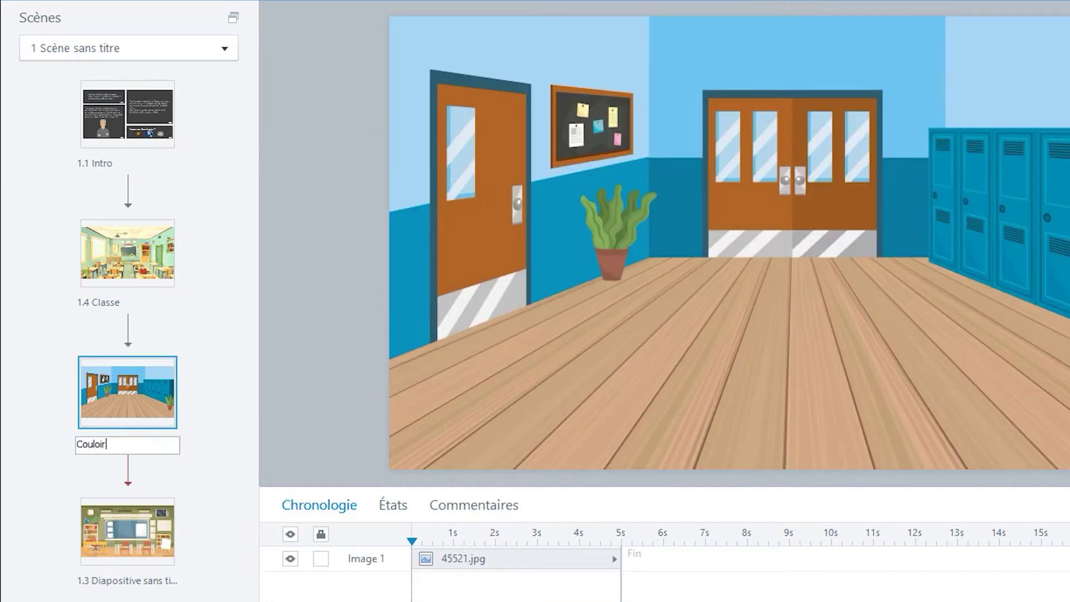
key("Return")
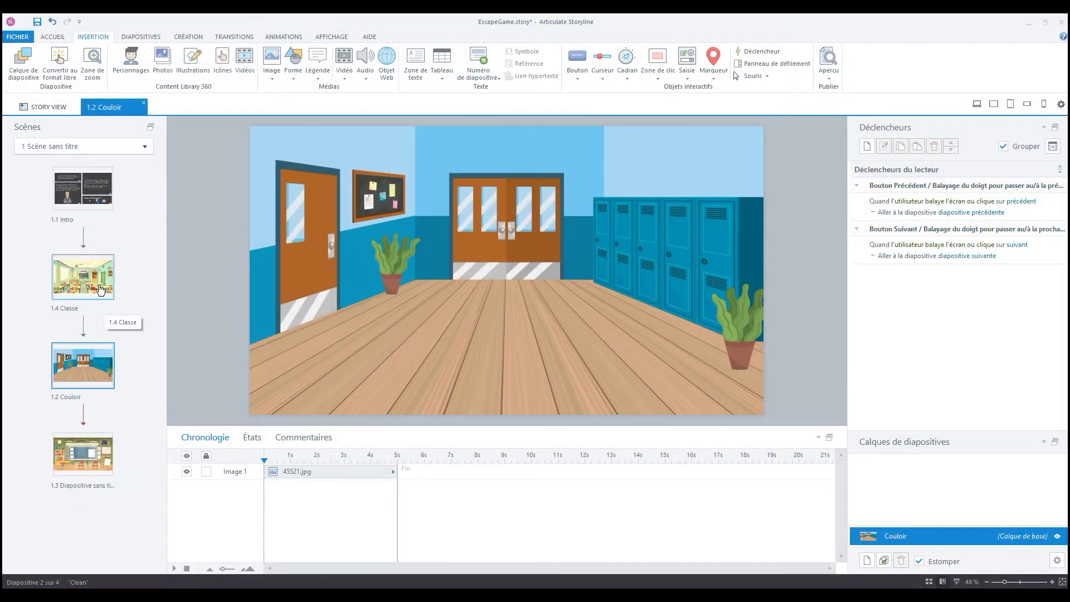
- Return to the Classe slide and preview the project, going through the intro and testing the door's click zone, then close the preview
left_click(100, 289)
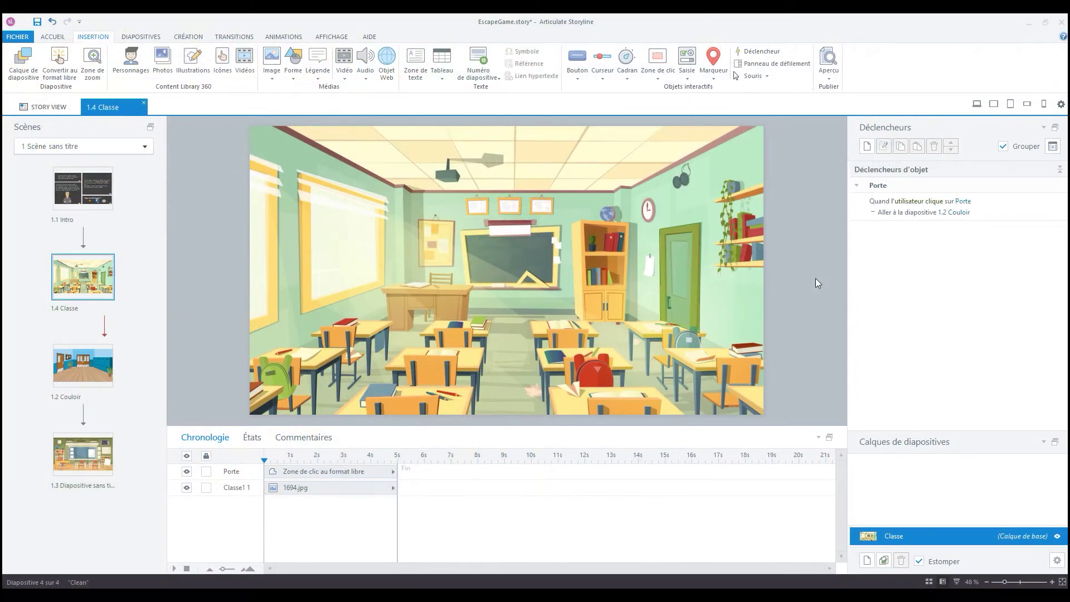
left_click(829, 78)
left_click(836, 93)
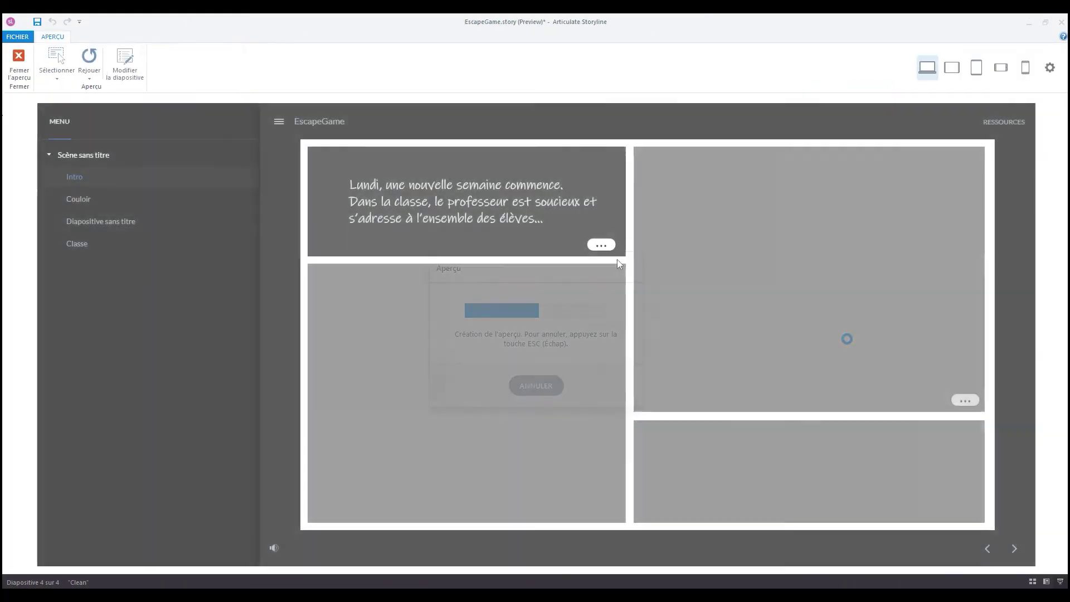
left_click(603, 245)
left_click(601, 513)
left_click(965, 401)
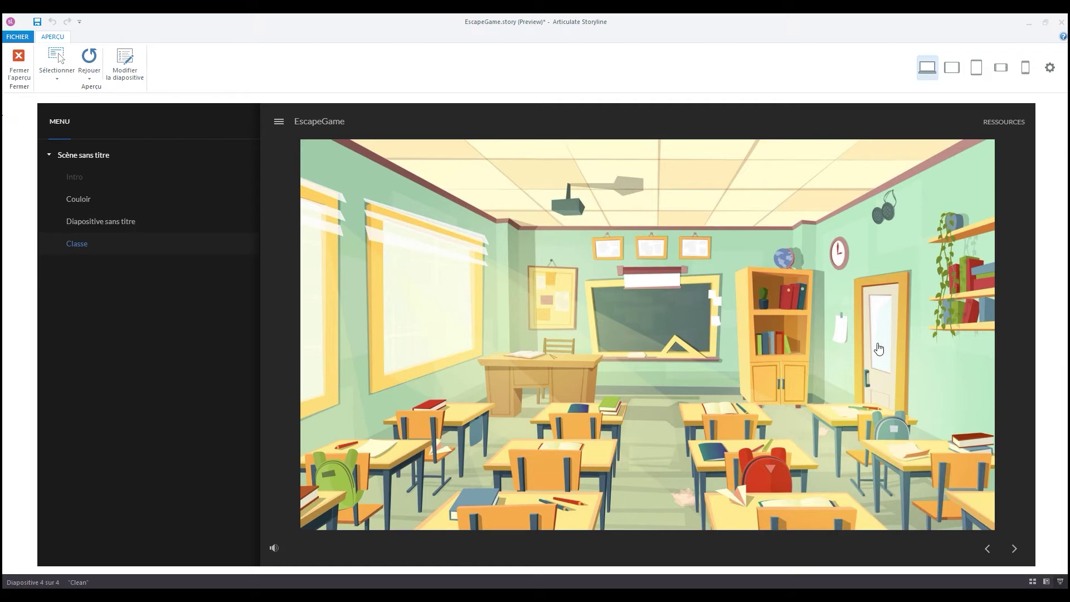
left_click(879, 349)
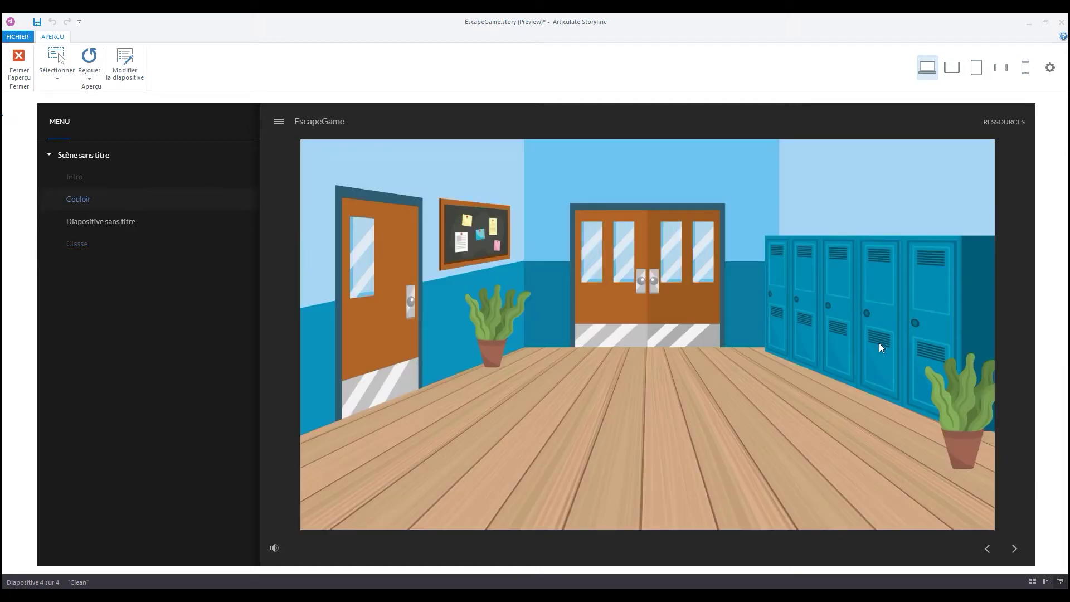
left_click(19, 64)
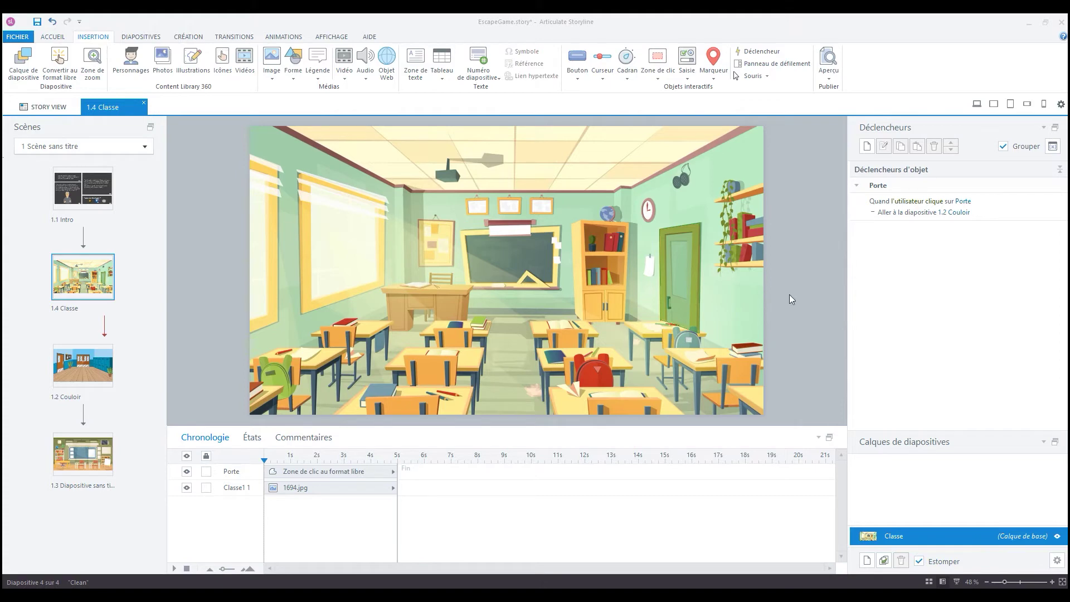
- Add a new layer to the Classe slide and draw a small rectangle on it between the bookcase and the door
left_click(866, 560)
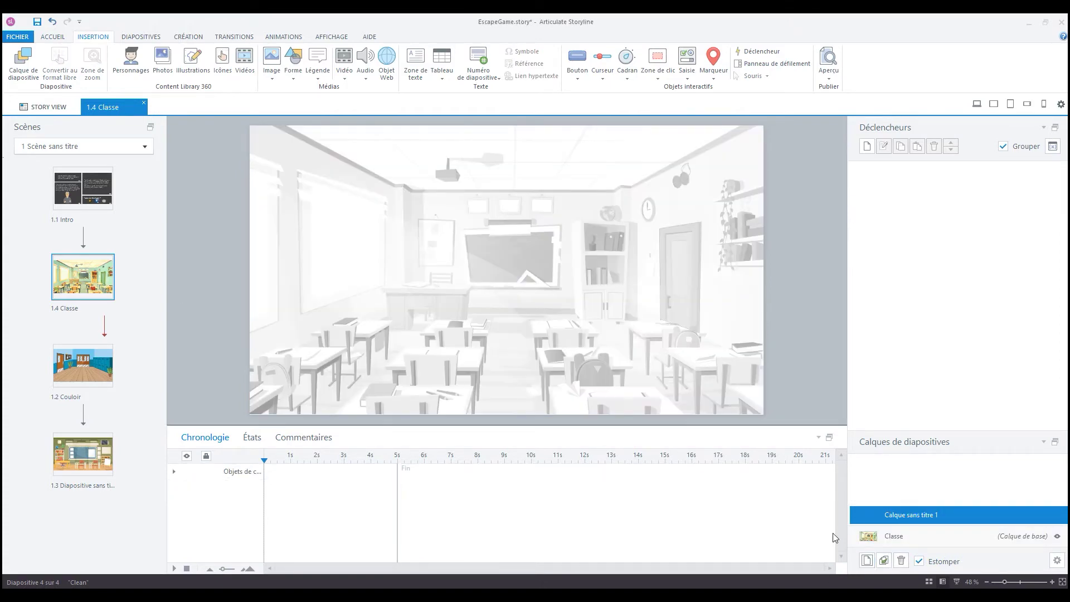
left_click(296, 70)
left_click(290, 120)
left_click_drag(617, 252, 644, 279)
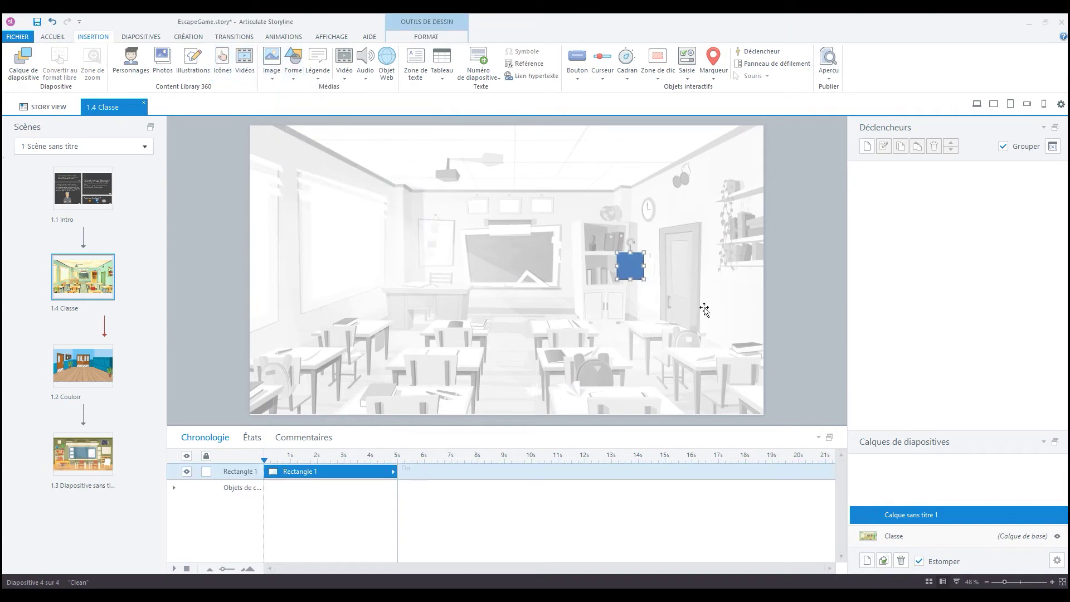
- Label the rectangle "Vers couloir" and resize it to about 332 × 55 px so the text fits on one line
type("Vers")
type(" cou")
left_click(685, 266)
left_click_drag(685, 266, 662, 268)
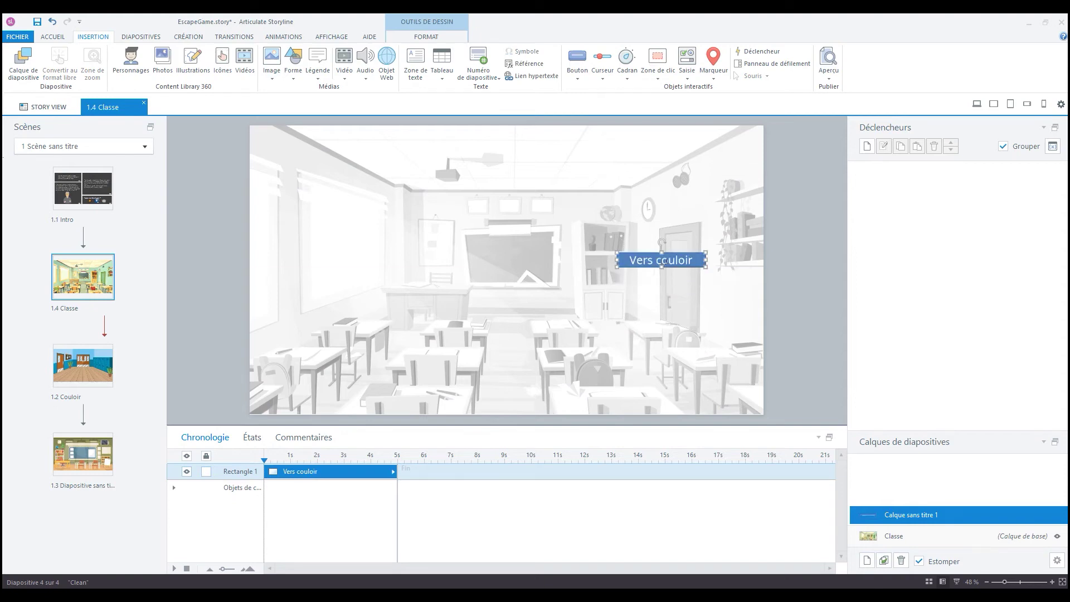
- Format the "Vers couloir" text in the Ink Free font with bold
left_click(430, 38)
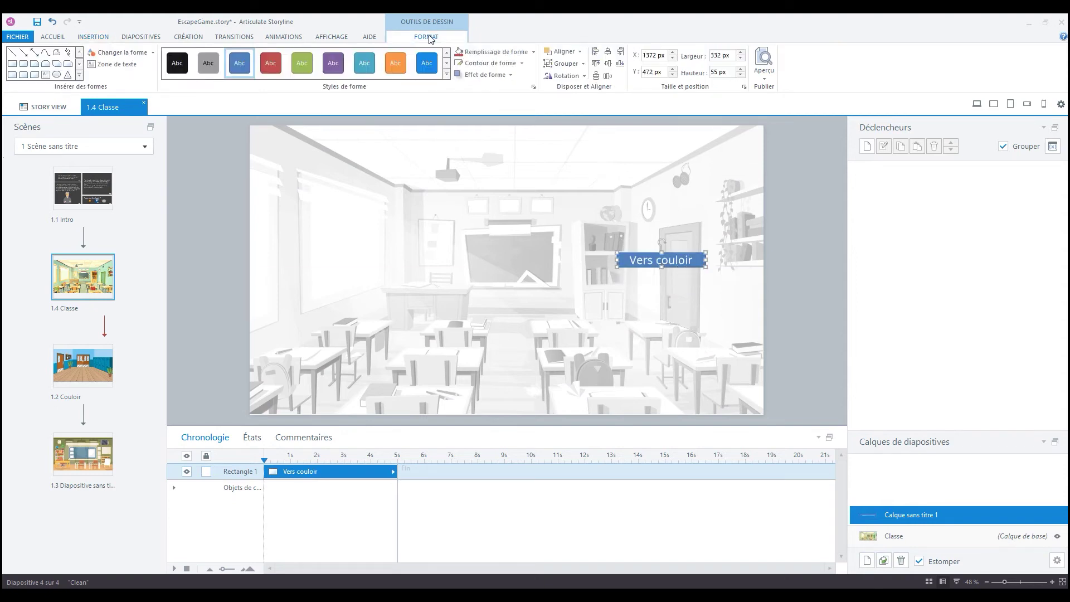
left_click(62, 37)
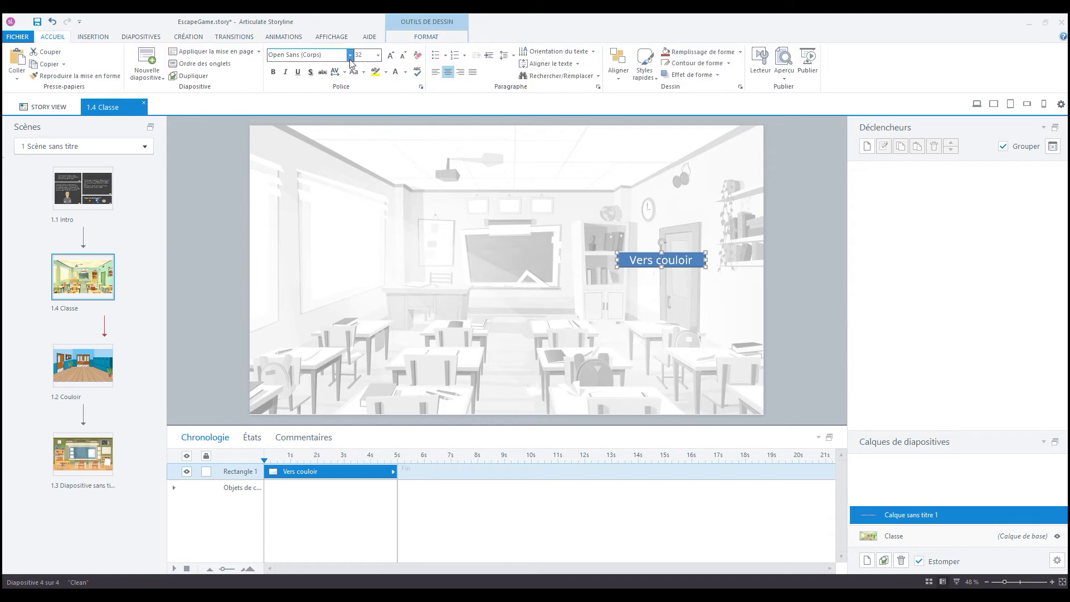
left_click(350, 54)
left_click(309, 124)
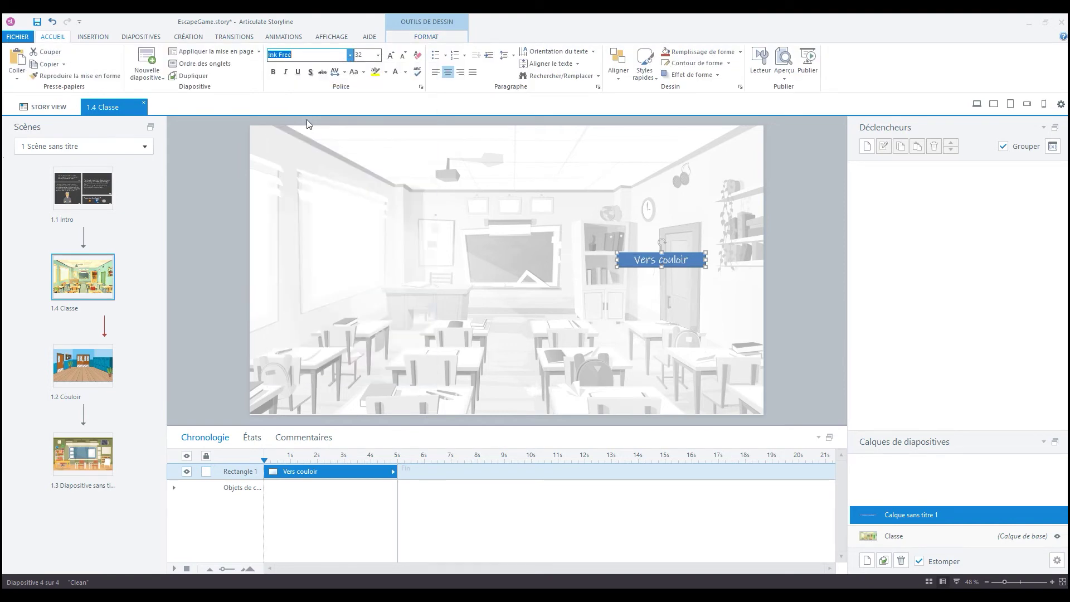
left_click(273, 71)
- Set the "Vers couloir" rectangle's outline to Aucun contour and its outline weight to 4 px
left_click(425, 37)
left_click(522, 64)
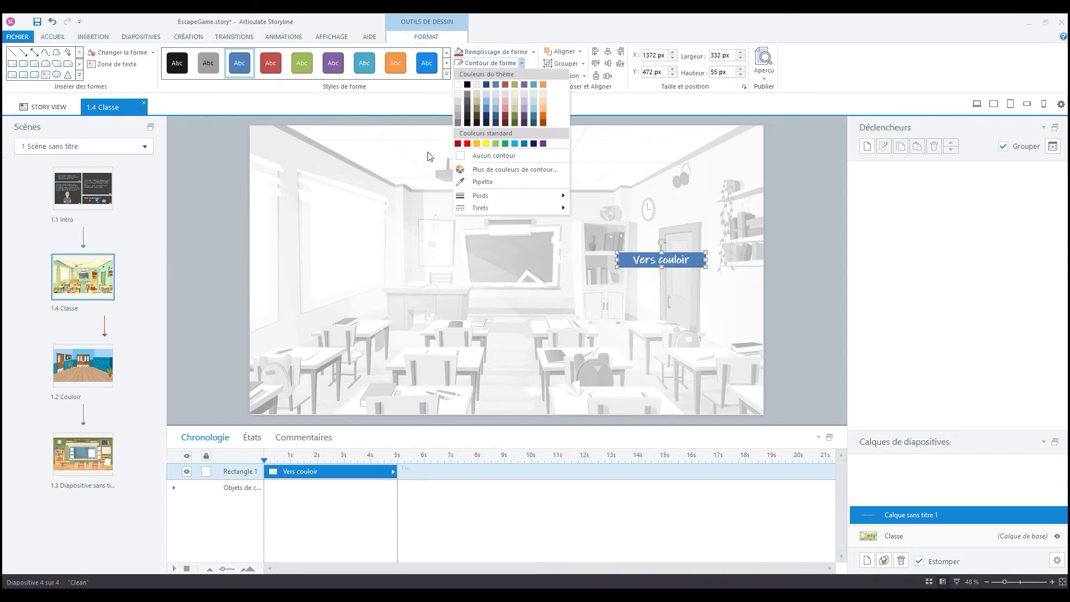
left_click(457, 156)
left_click(522, 63)
mouse_move(510, 196)
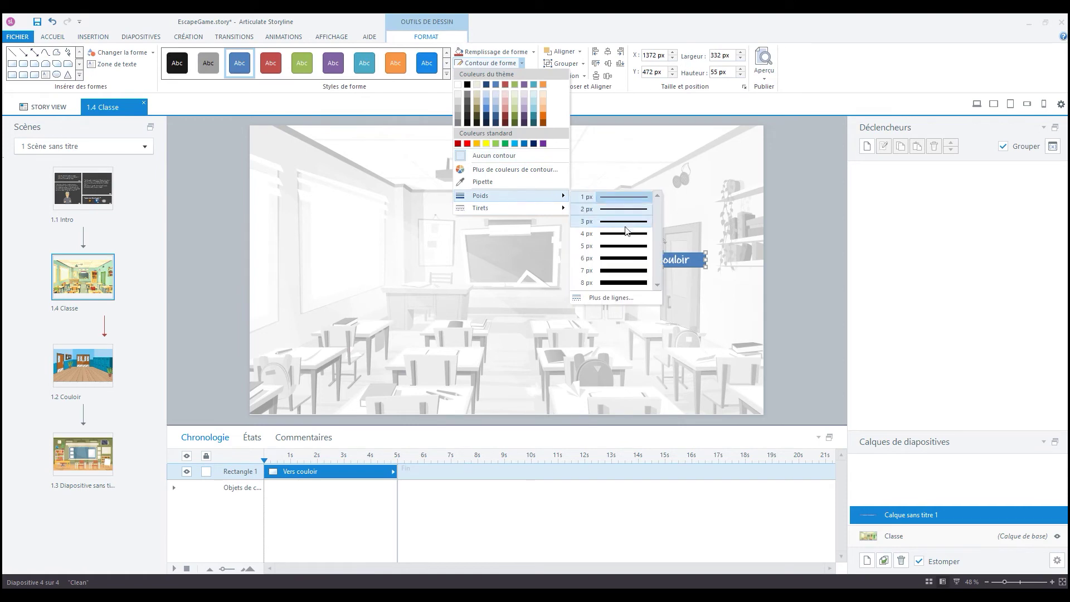
left_click(622, 234)
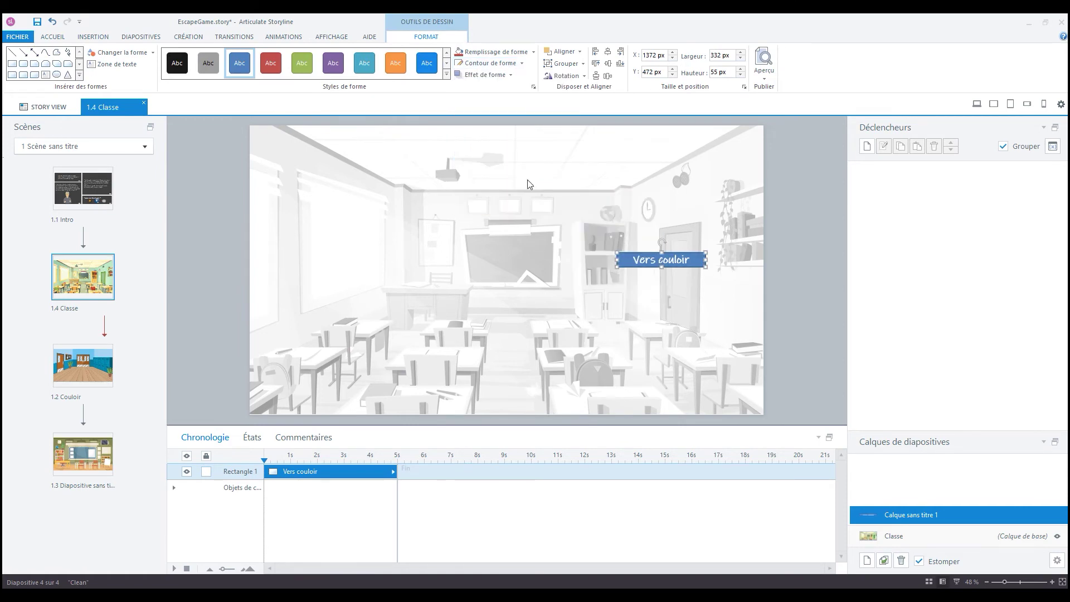
left_click(789, 283)
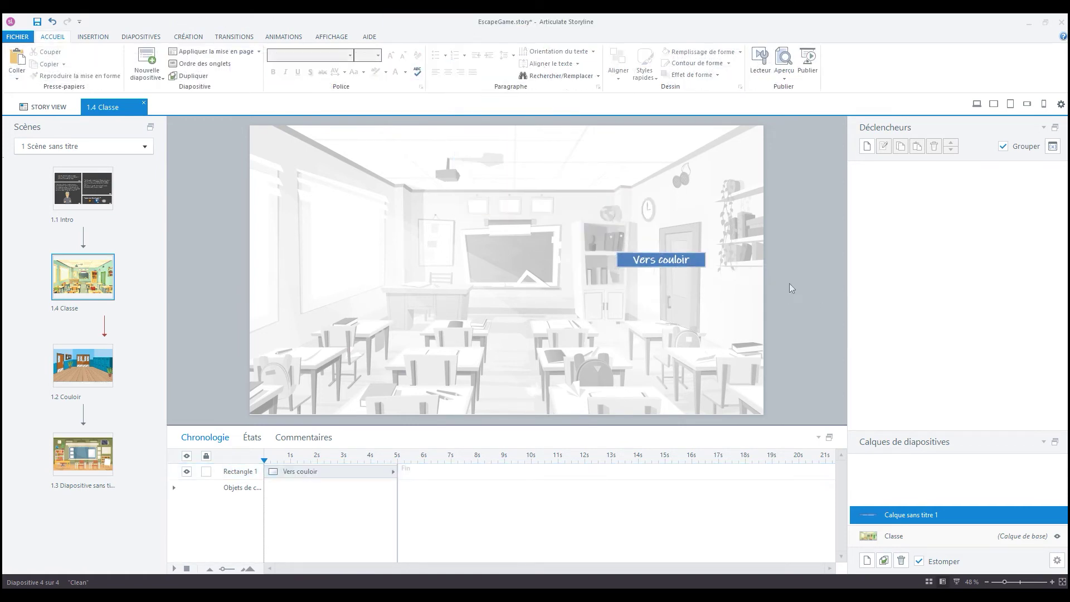
- Move the "Vers couloir" label to just above the classroom door and narrow it to about 265 px wide
left_click_drag(640, 266, 659, 221)
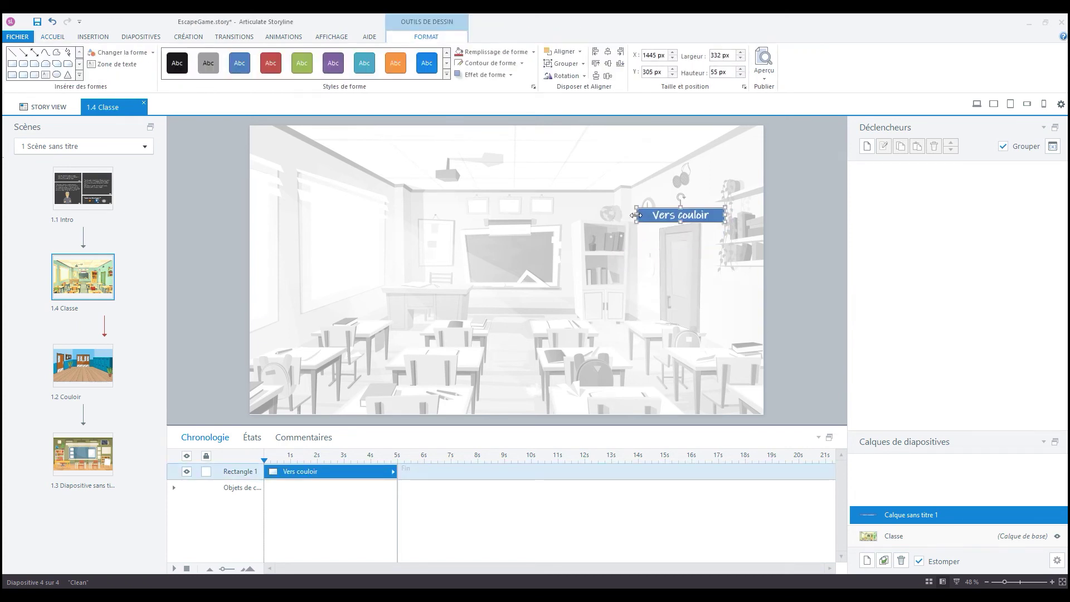
left_click_drag(636, 215, 643, 216)
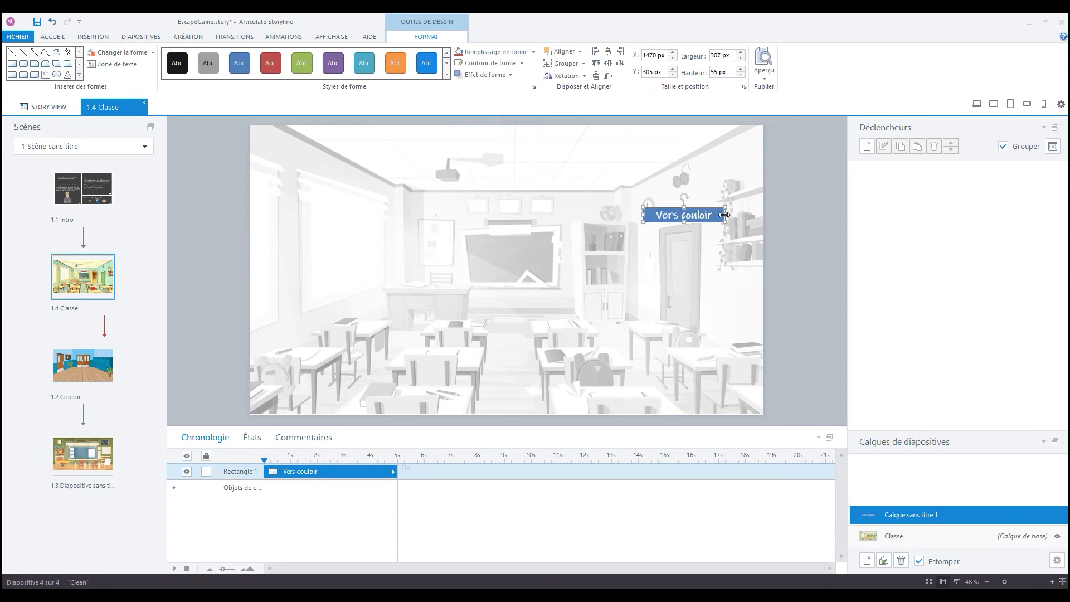
left_click_drag(725, 215, 714, 218)
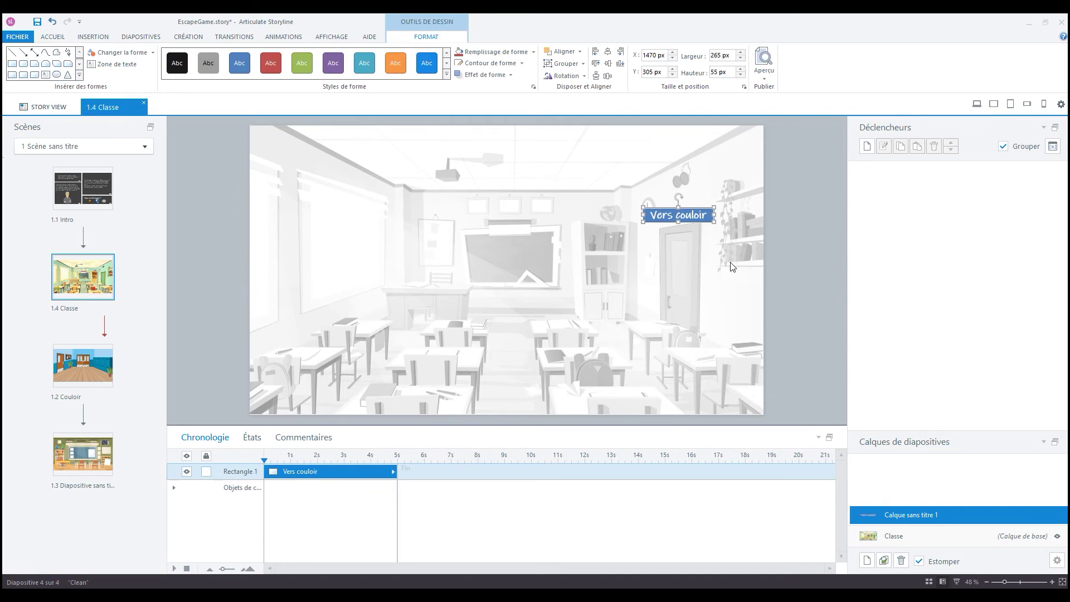
left_click(804, 263)
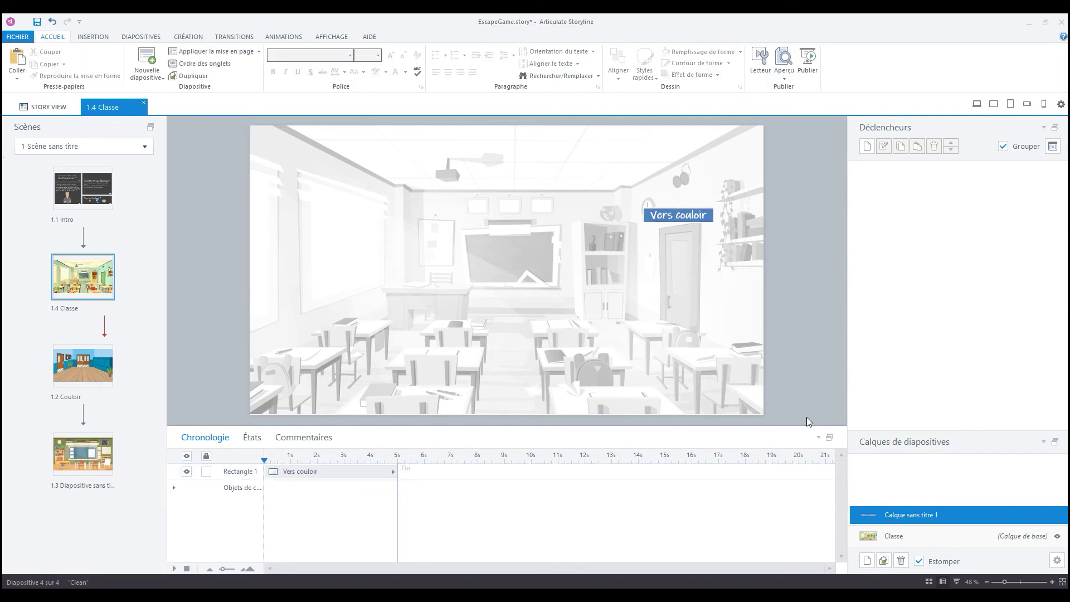
- Add a trigger on the Classe base layer with action Afficher le calque for Calque sans titre 1, when Le curseur de la souris survole Porte
left_click(921, 537)
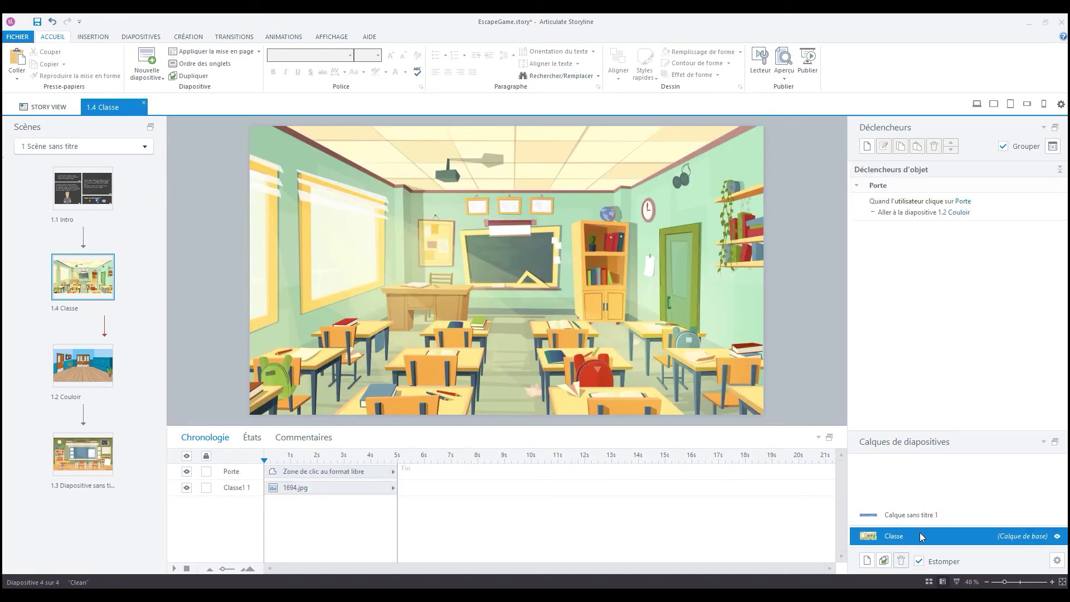
left_click(867, 146)
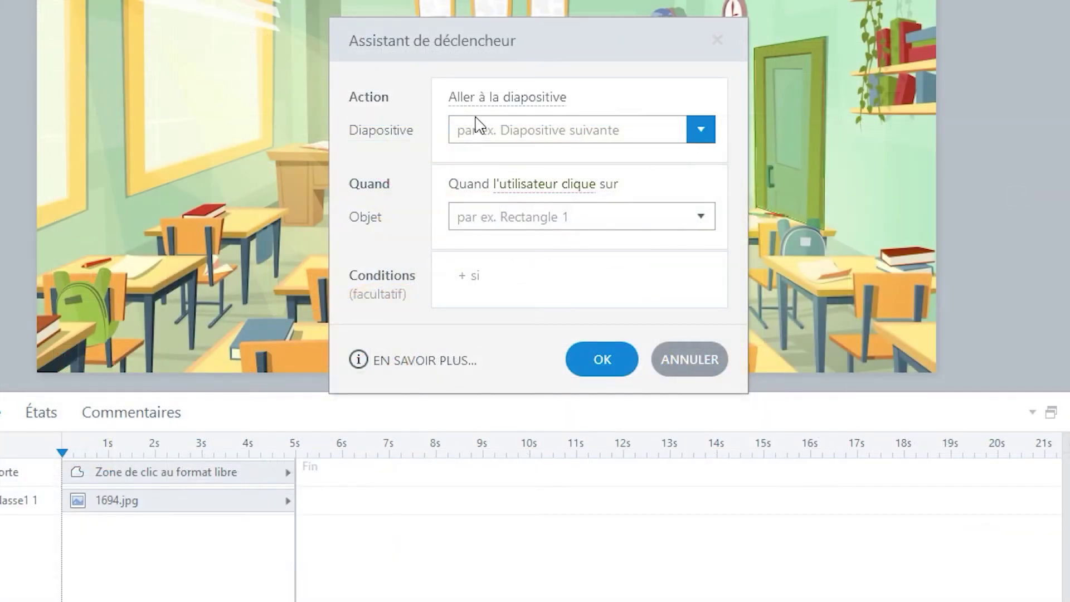
left_click(477, 99)
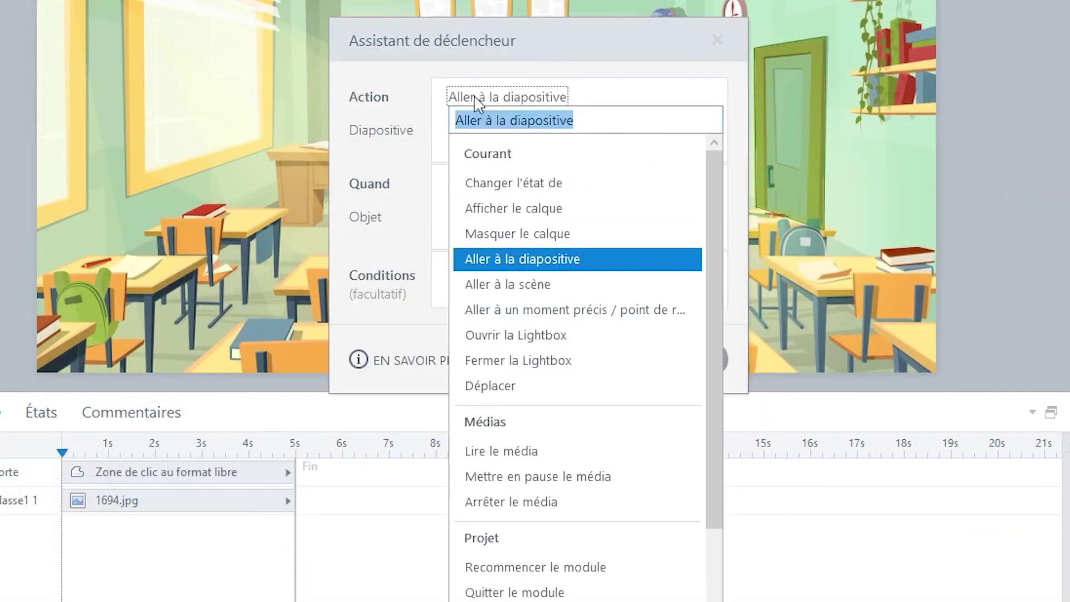
left_click(495, 211)
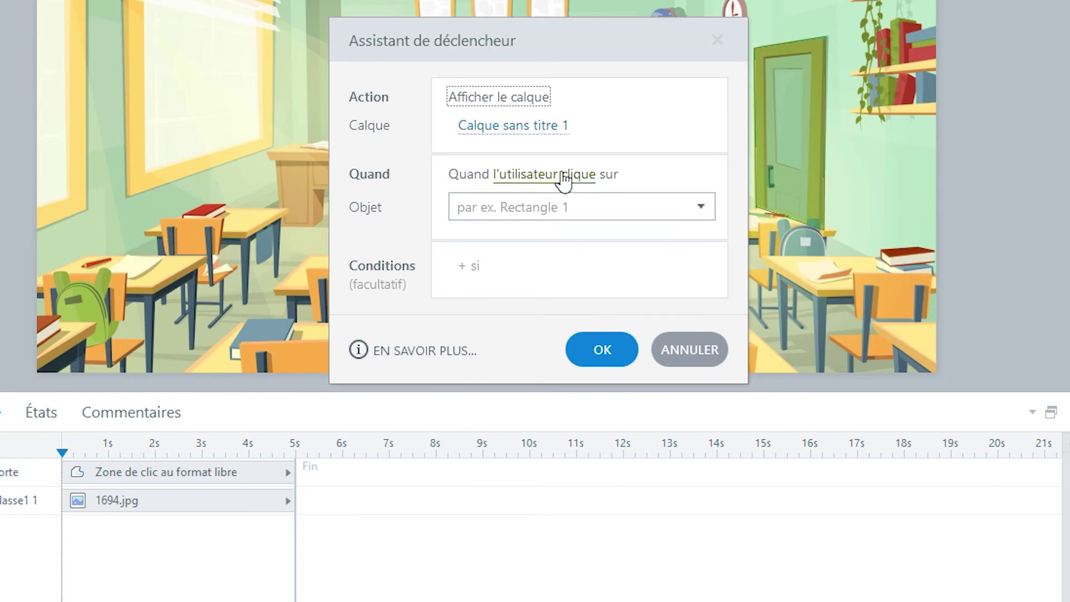
left_click(580, 177)
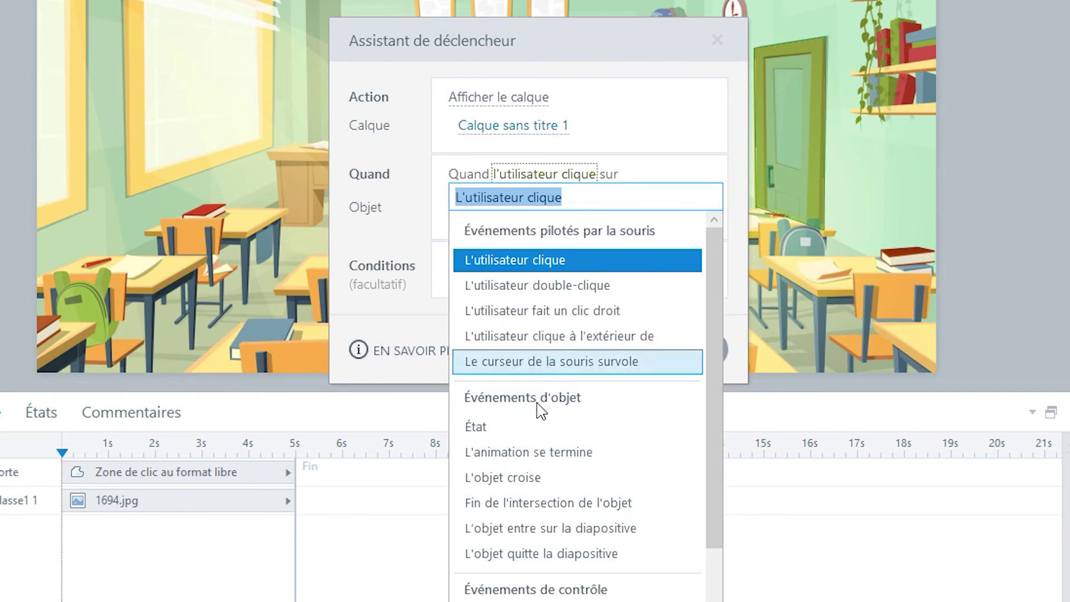
left_click(530, 362)
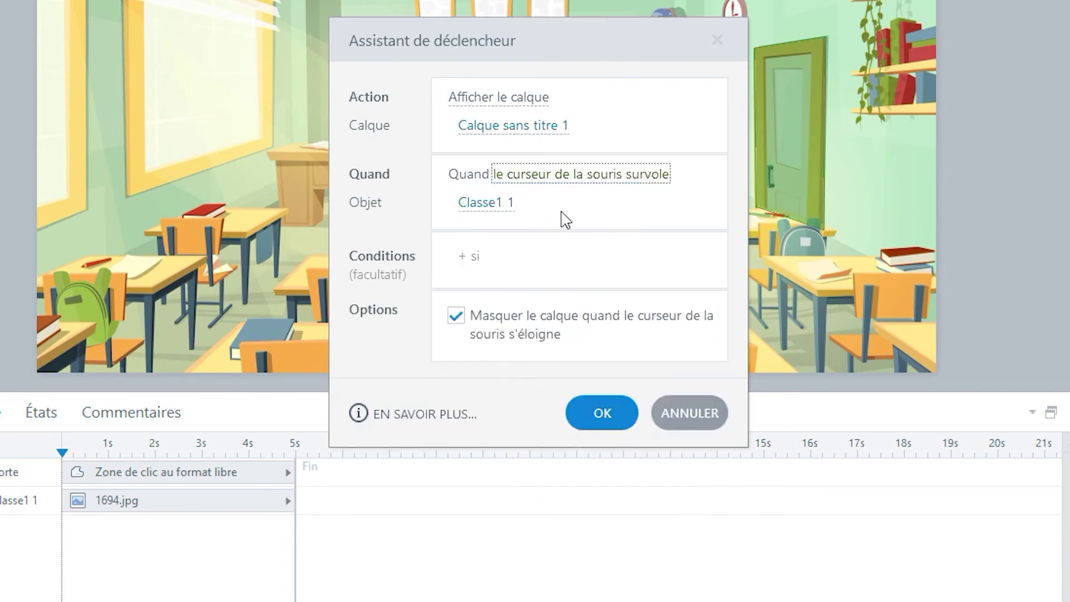
left_click(485, 203)
left_click(500, 358)
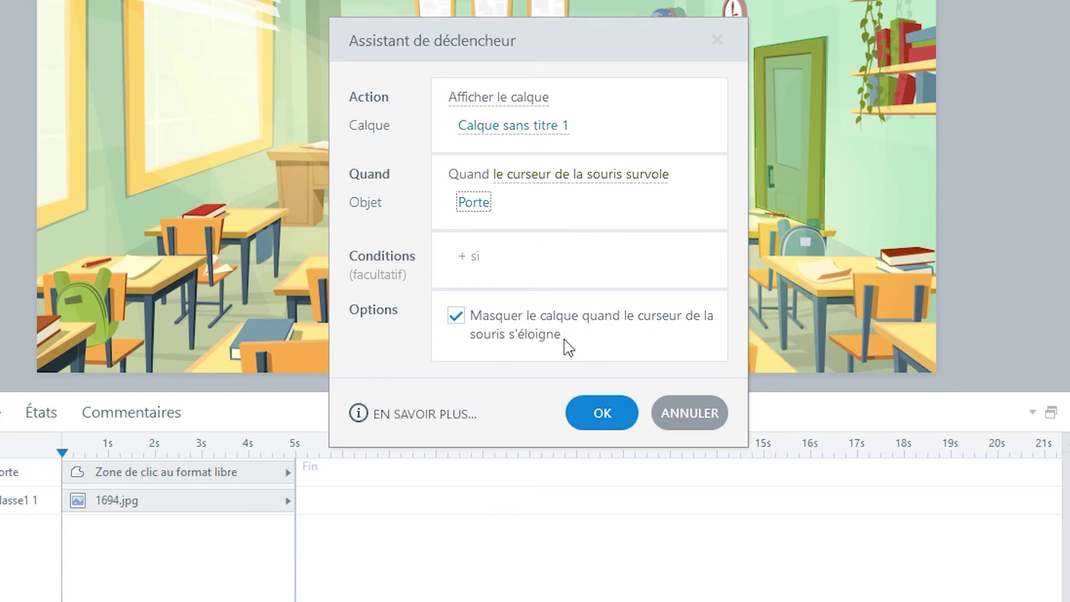
left_click(606, 417)
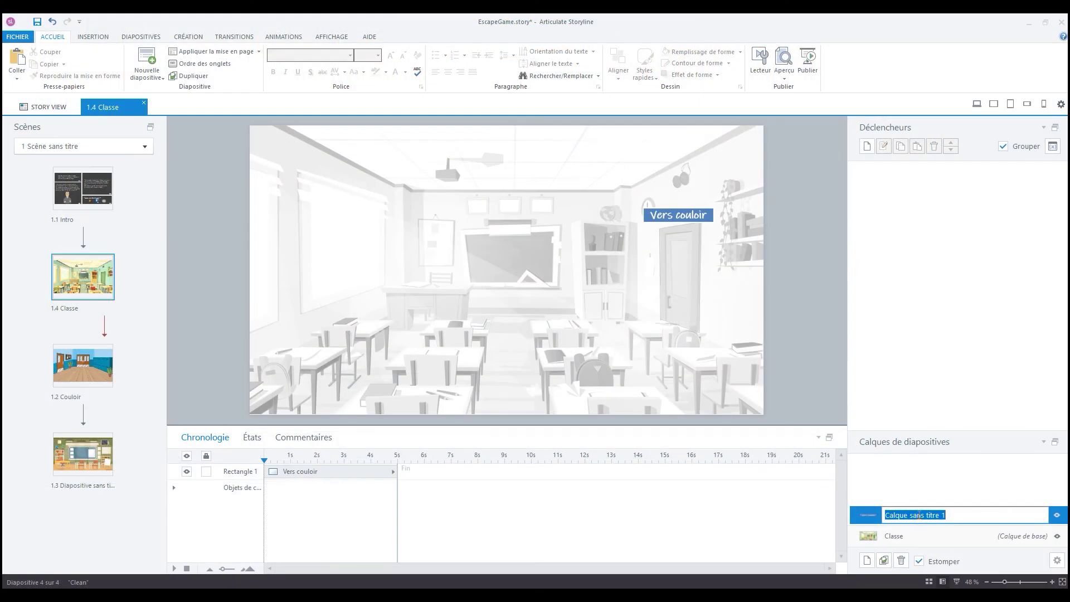
- Rename the layer holding the "Vers couloir" label as IndicationPorte and return to the Classe base layer
type("IndicationPo")
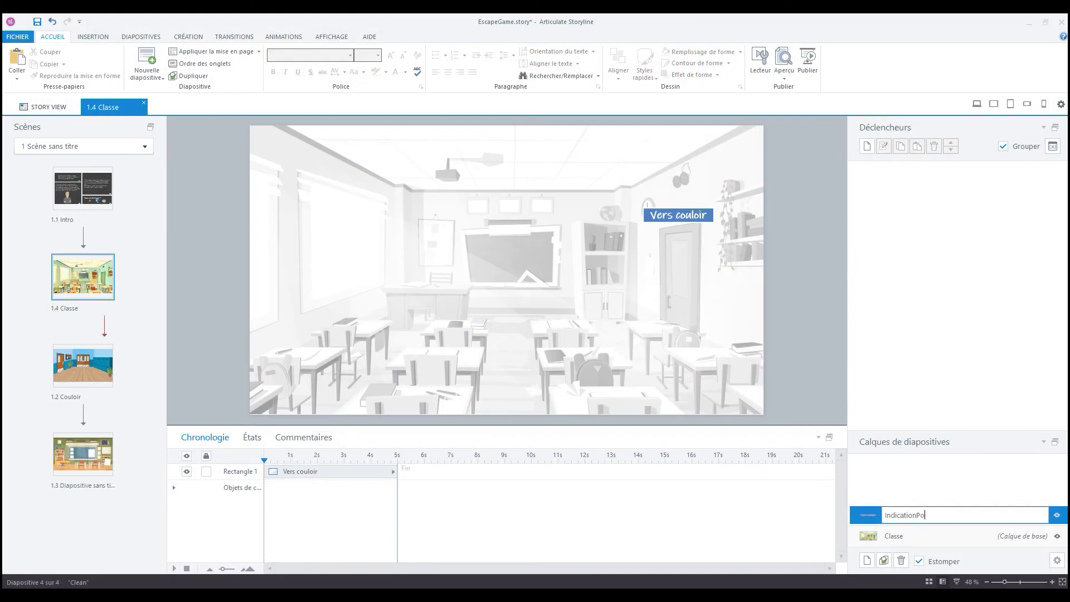
type("rte")
key("Return")
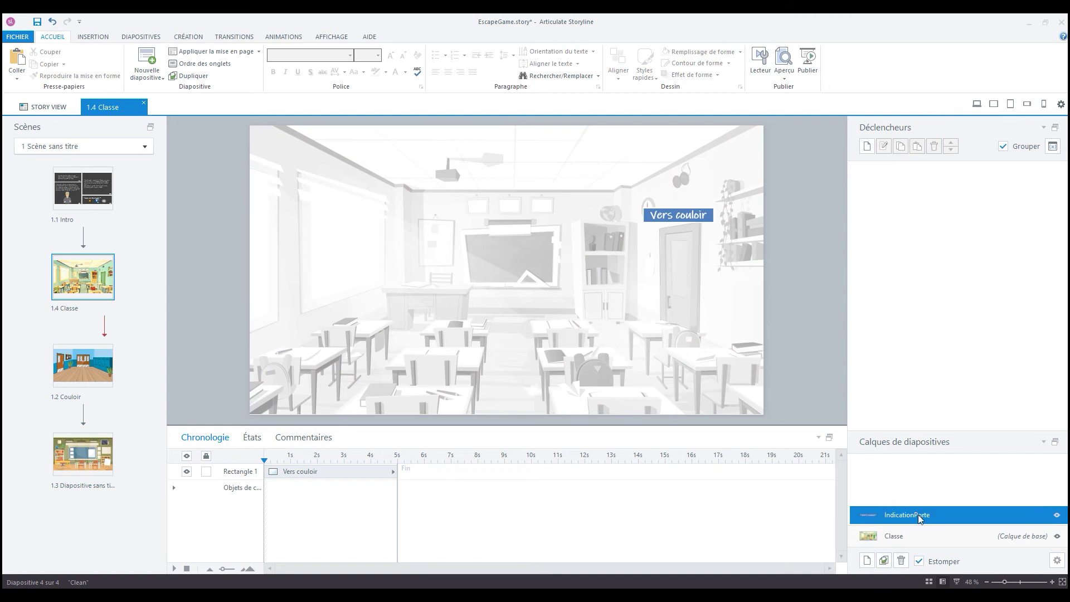
left_click(904, 536)
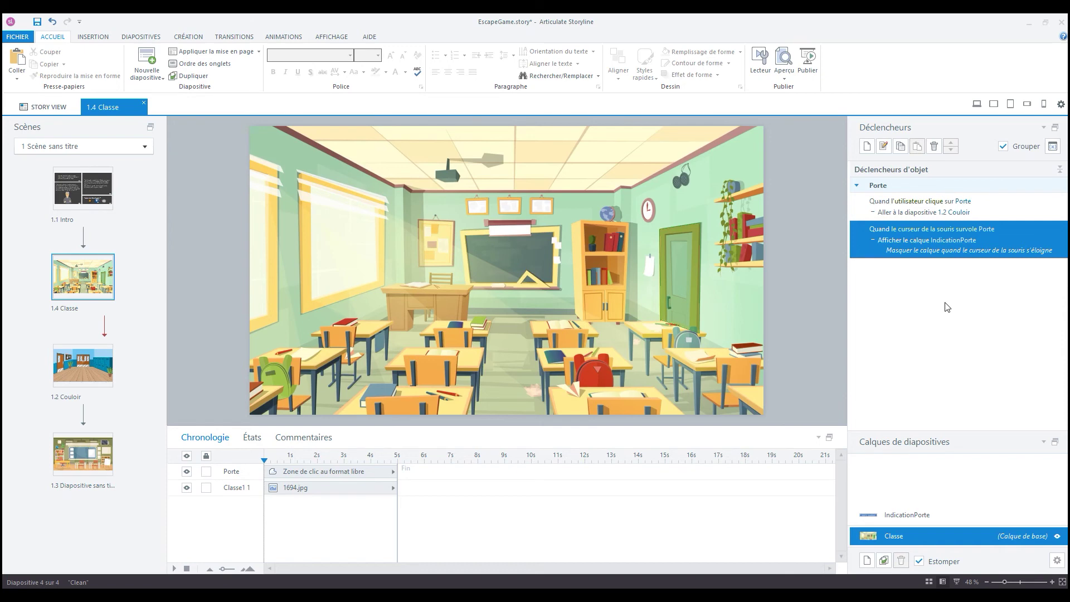
- Preview the entire project, test the classroom door's label and its link to the corridor, and close the preview
left_click(787, 75)
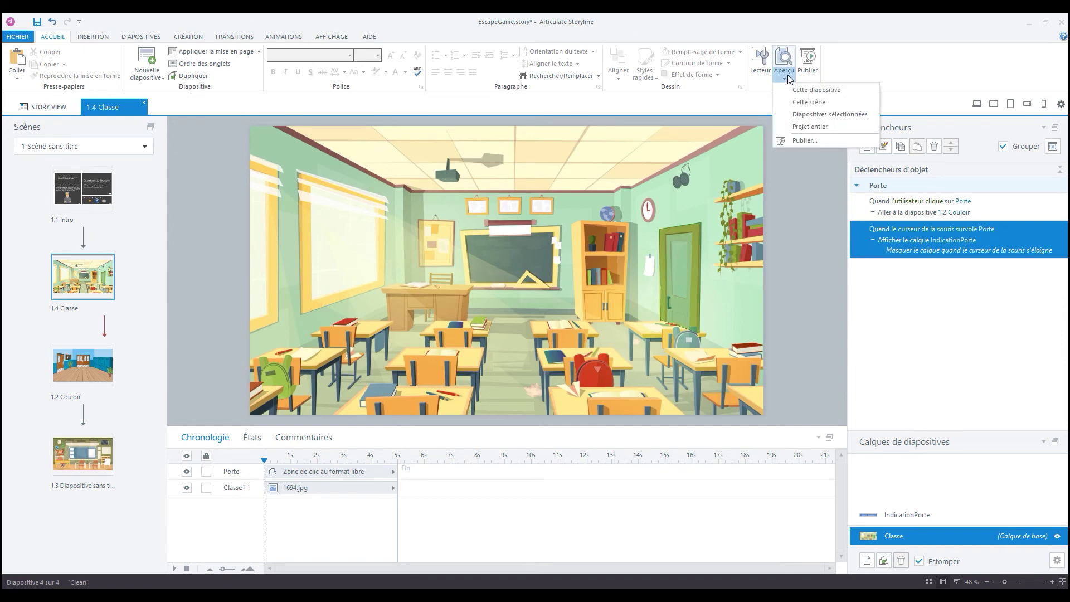
left_click(810, 126)
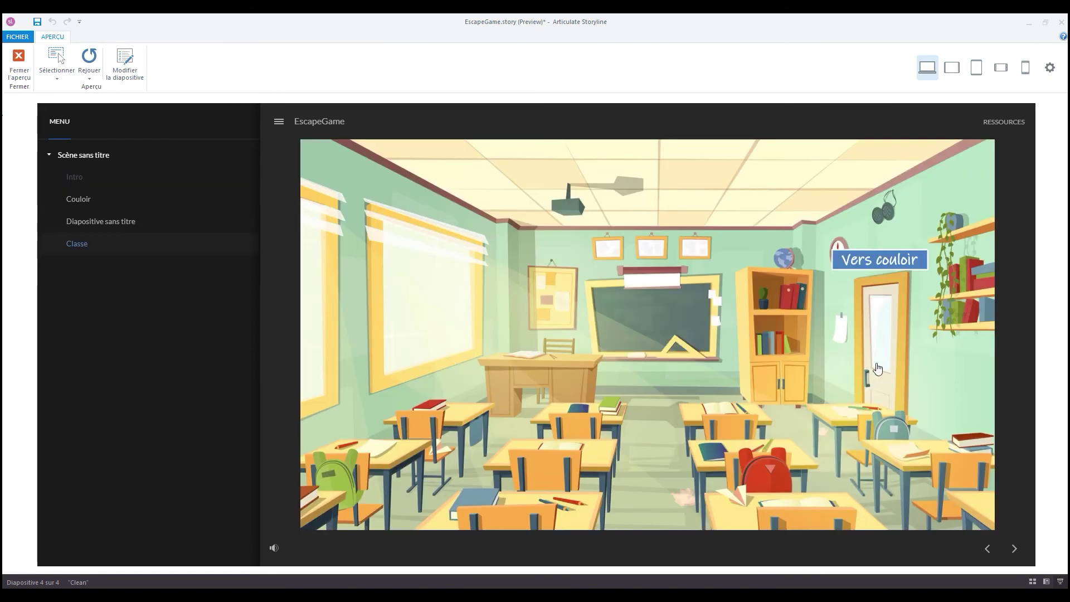
left_click(880, 354)
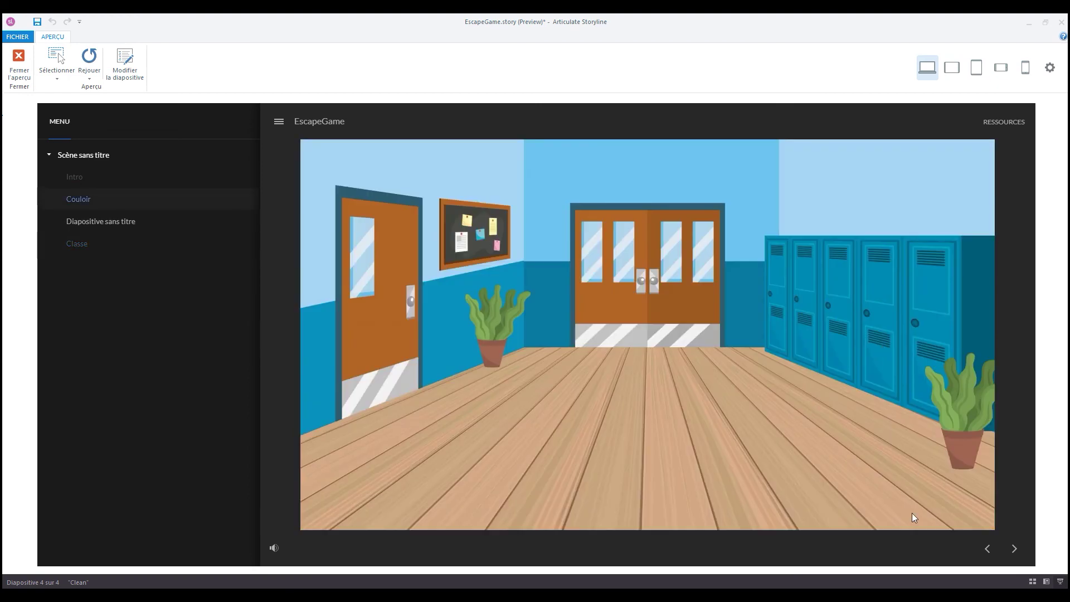
left_click(19, 58)
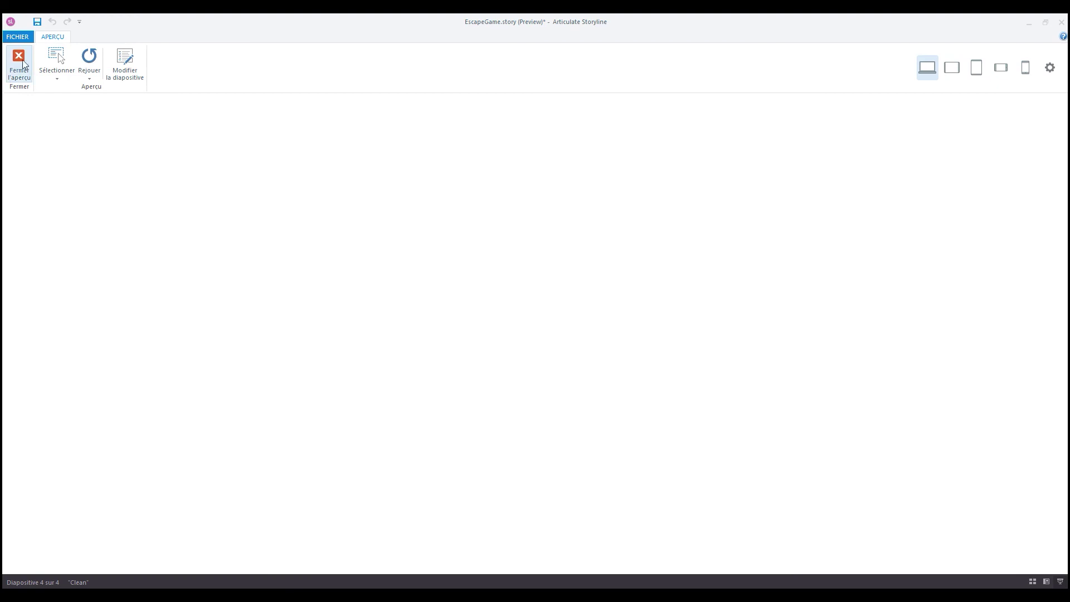